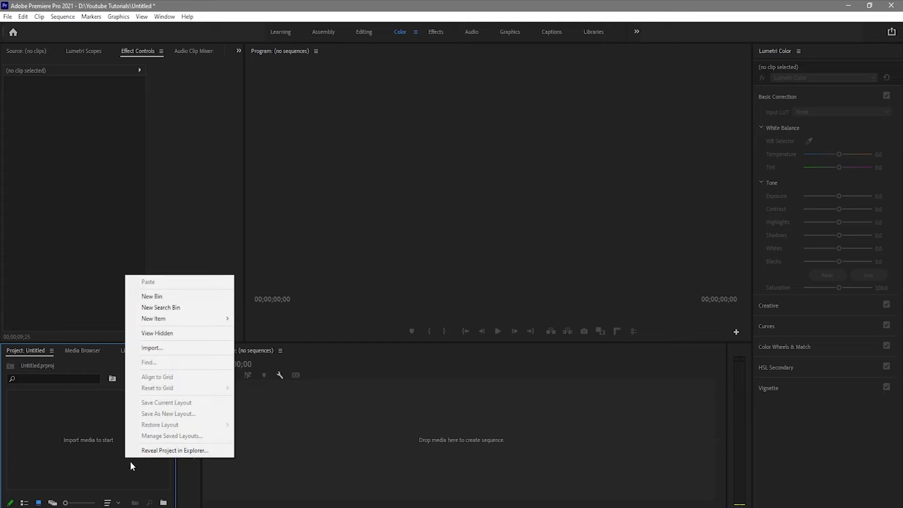
Create a new sequence named "Credits Scrolling or Roll Up" with the HDV 1080p30 preset.
mouse_move(177, 321)
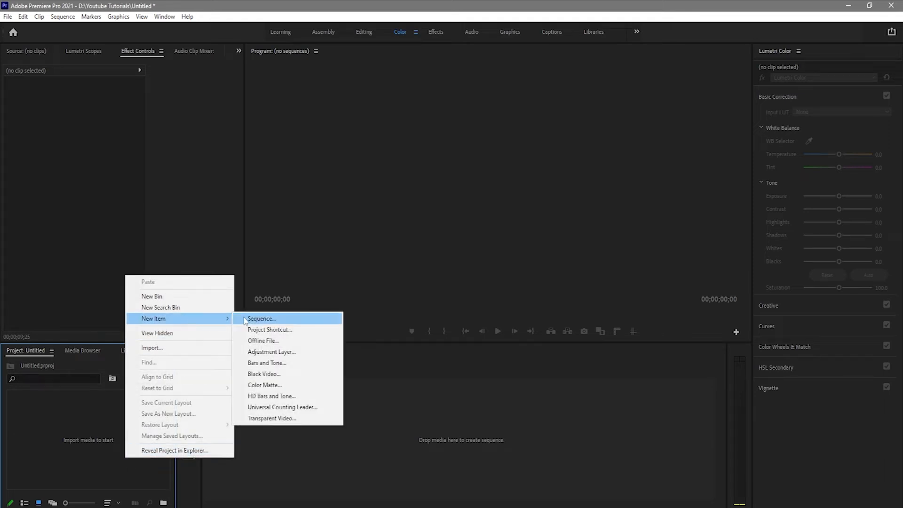
left_click(256, 319)
type("Credits Scrolling or Roll Up")
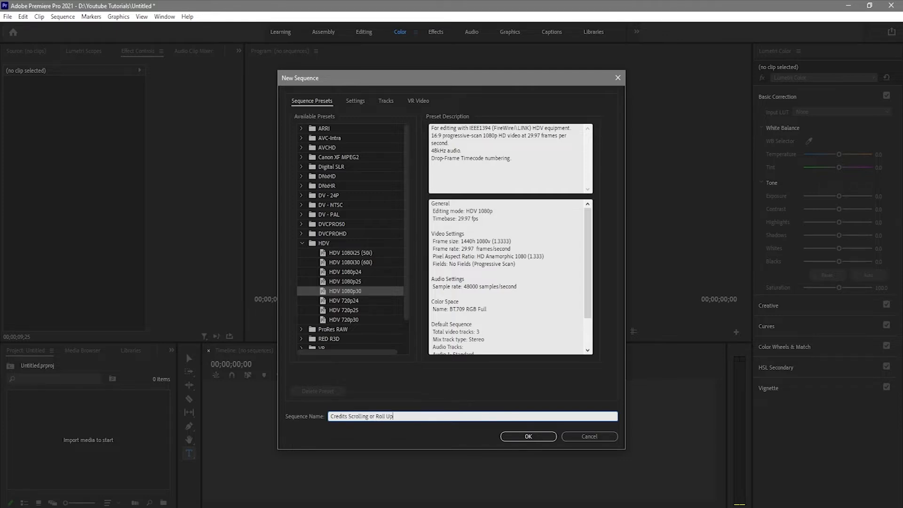
key("Return")
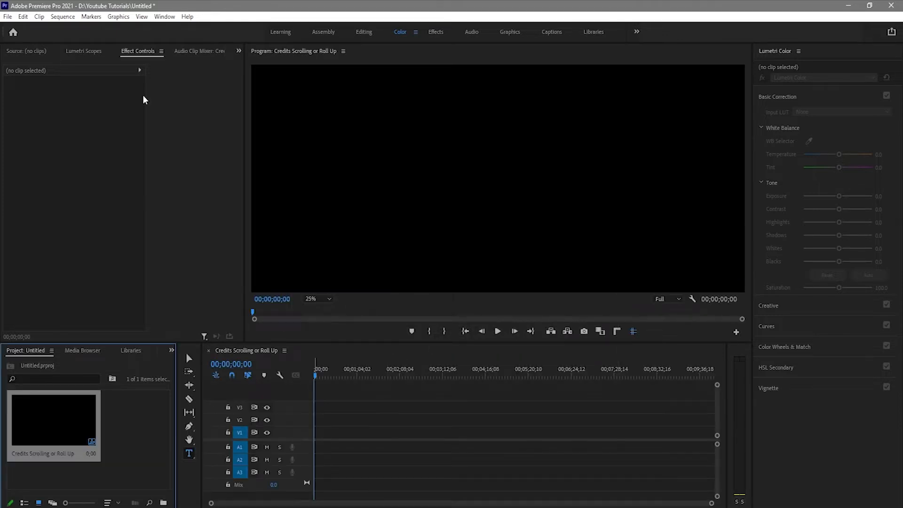
Draw a tall paragraph text box with the Type tool that extends beyond the video frame on all sides.
left_click(193, 452)
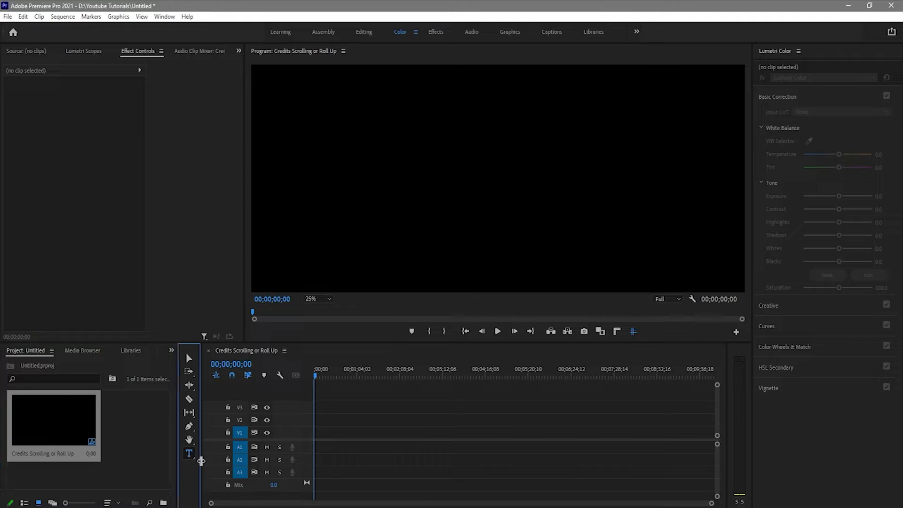
left_click(330, 299)
left_click(328, 321)
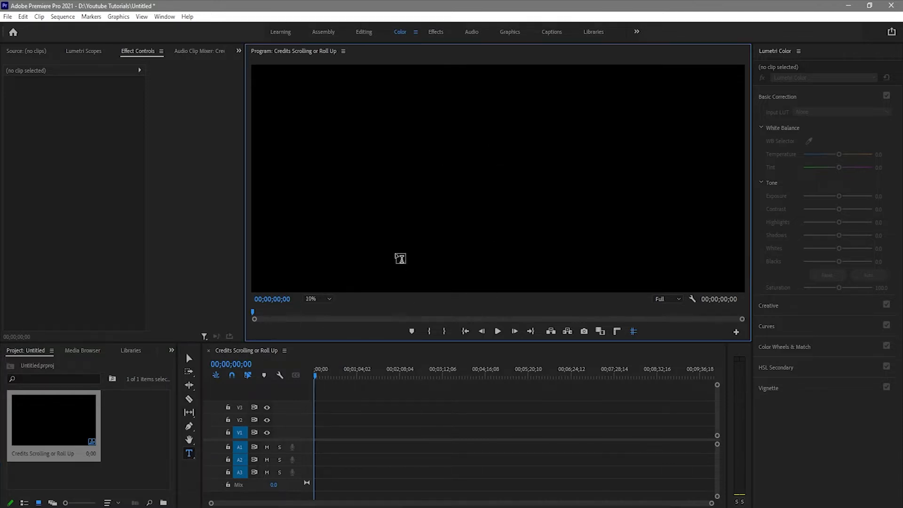
left_click_drag(423, 83, 557, 262)
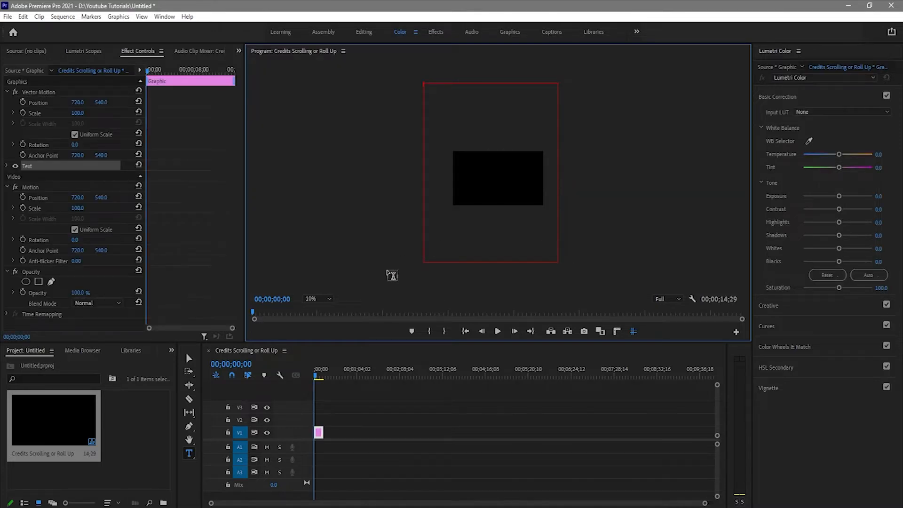
Shrink the text box until it is narrower than the frame, and centre it with its lower part extending below the frame.
left_click(187, 360)
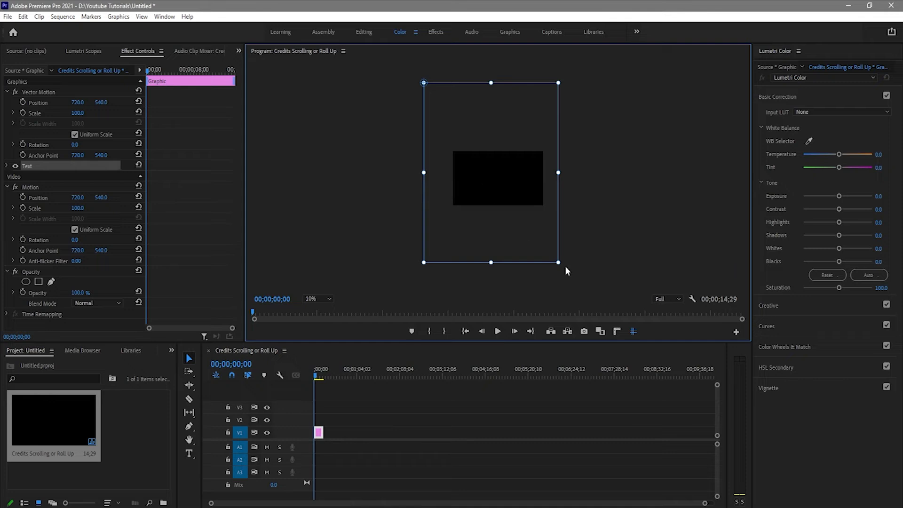
left_click_drag(559, 263, 488, 210)
left_click_drag(456, 134, 497, 189)
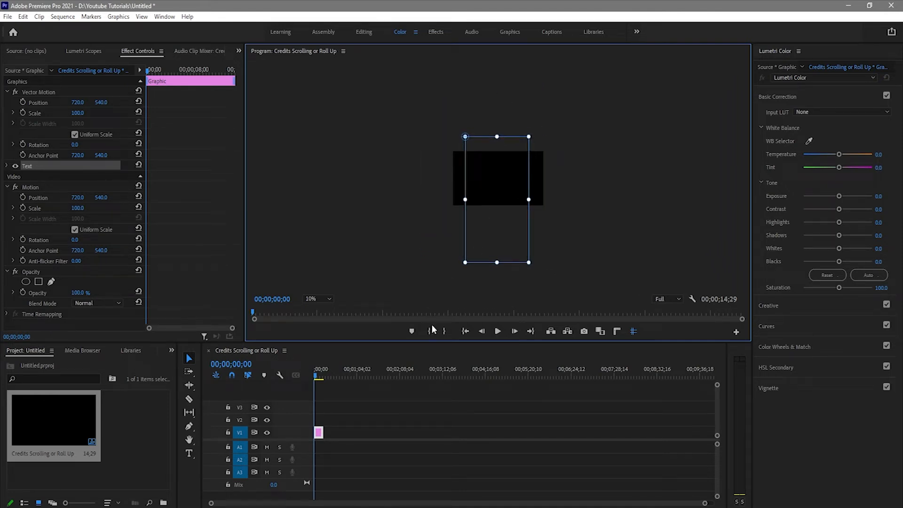
Switch to Notepad and copy the entire credits list, from "Credits Scrolling" to the Producer entry.
left_click(329, 299)
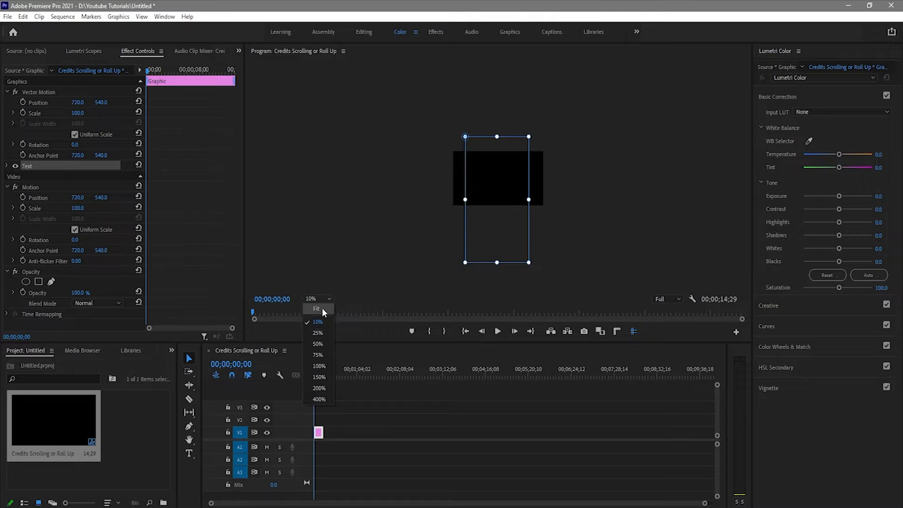
left_click(323, 309)
left_click(332, 301)
left_click(320, 331)
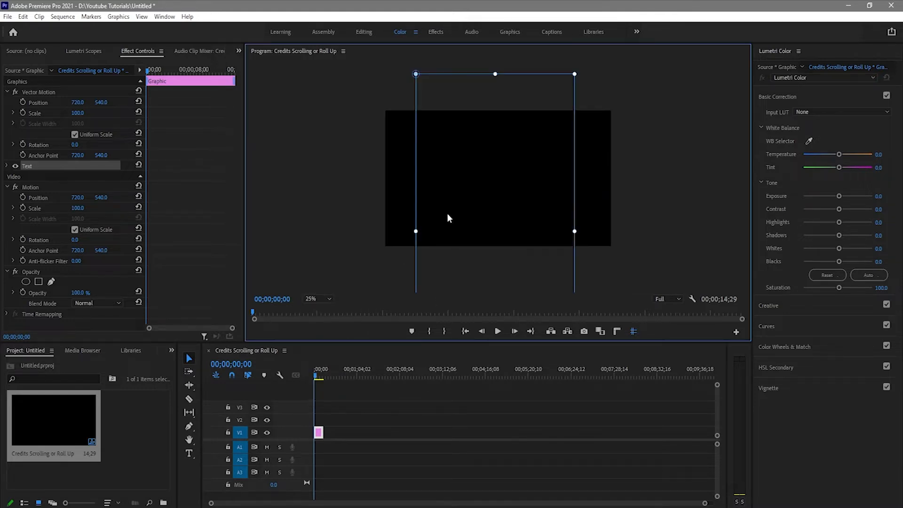
key("alt+Tab")
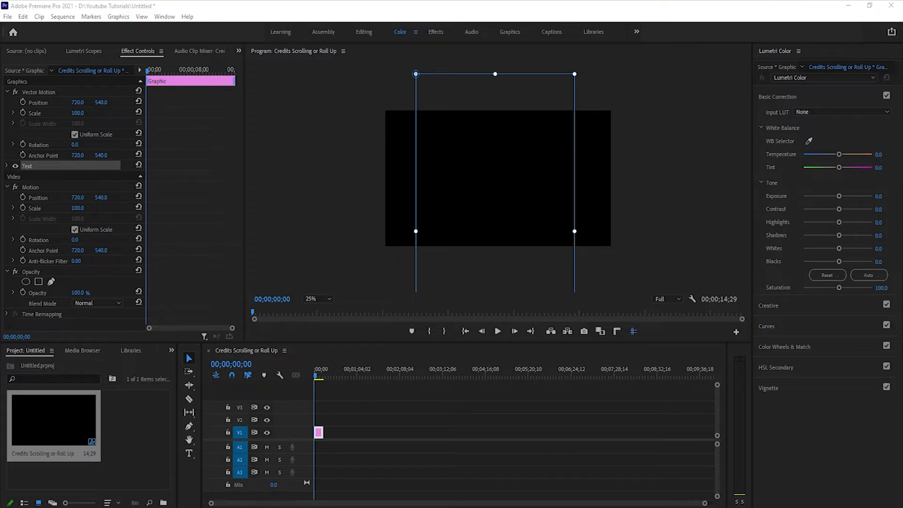
key("ctrl+a")
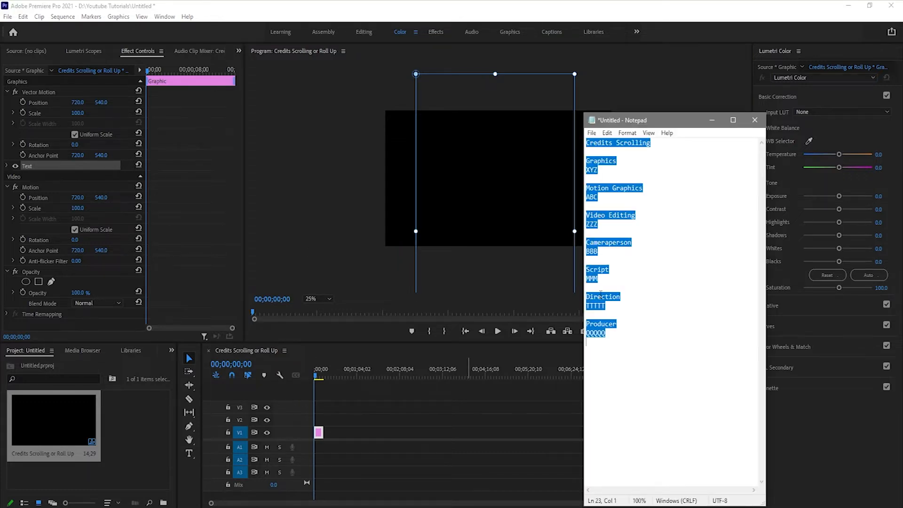
left_click(551, 21)
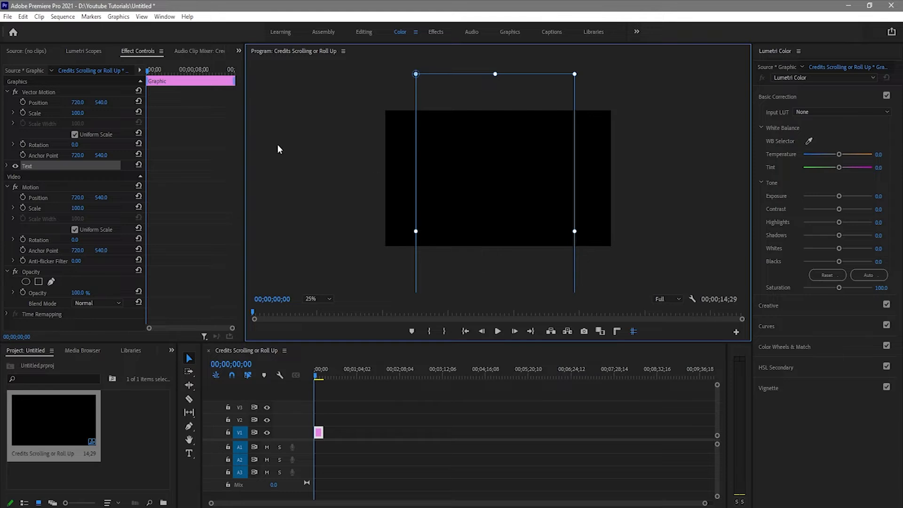
Paste the credits list into the text box and move the box down until the "Credits Scrolling" heading sits inside the frame.
left_click(189, 453)
left_click(487, 147)
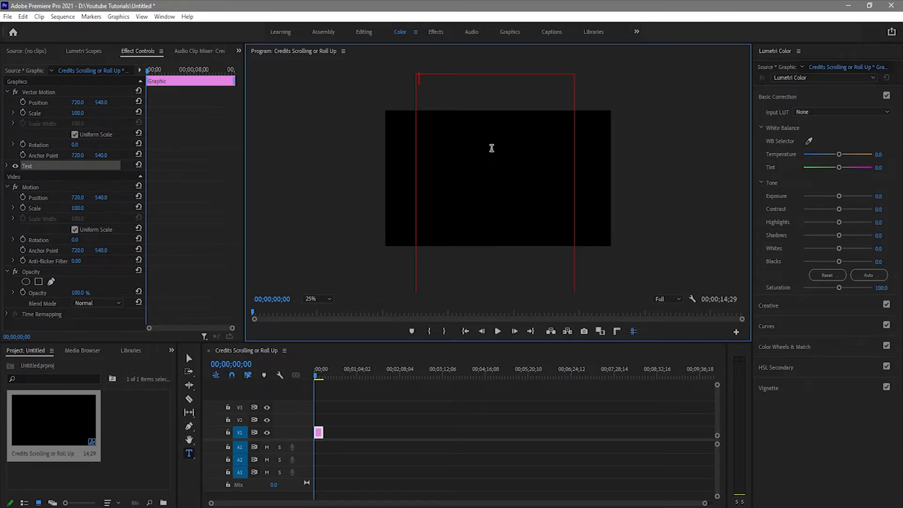
key("ctrl+v")
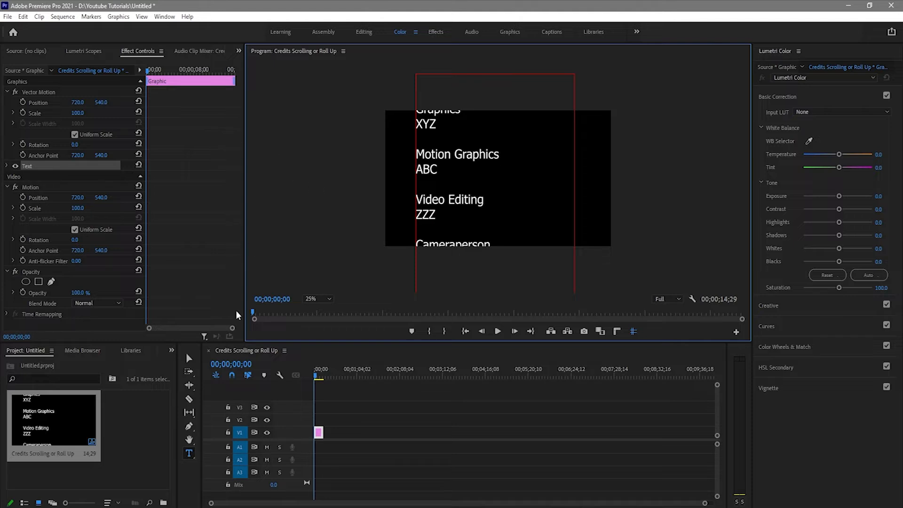
left_click(189, 359)
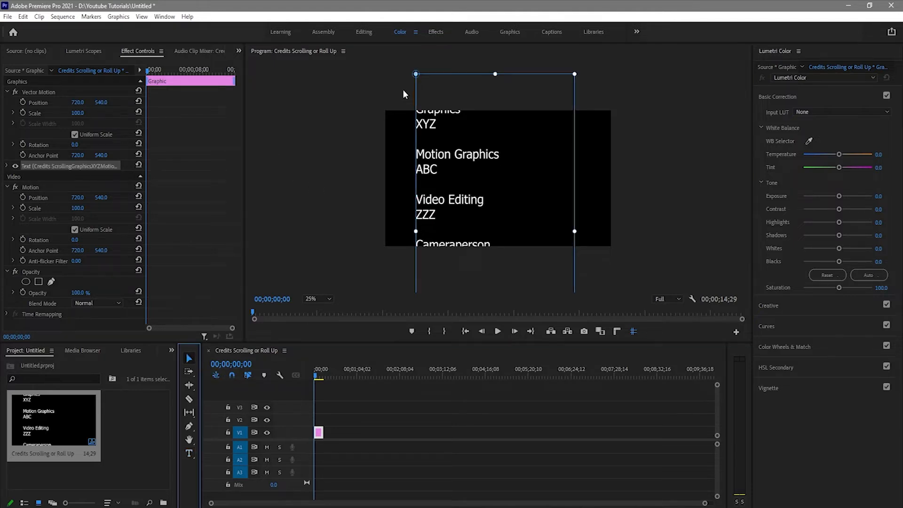
left_click_drag(447, 125, 455, 176)
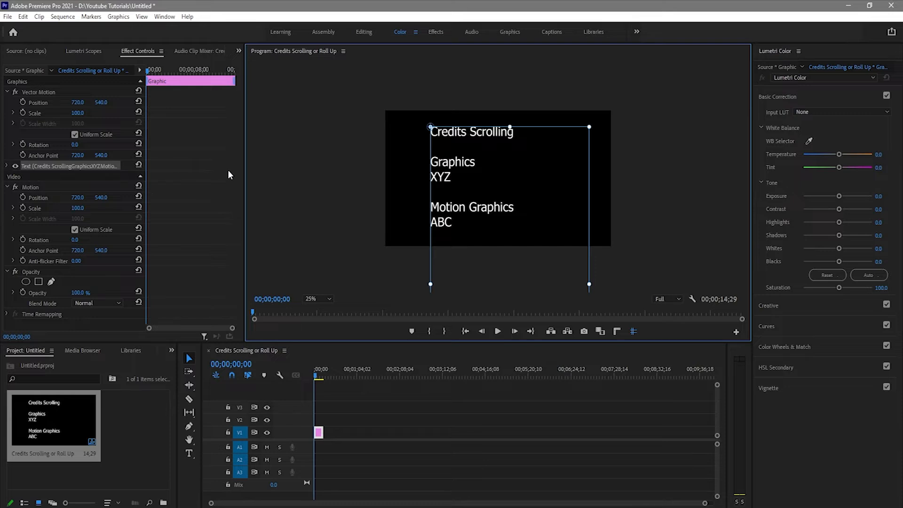
Change the fill colour of the word "Graphics" above XYZ to olive yellow 99A204.
left_click(189, 452)
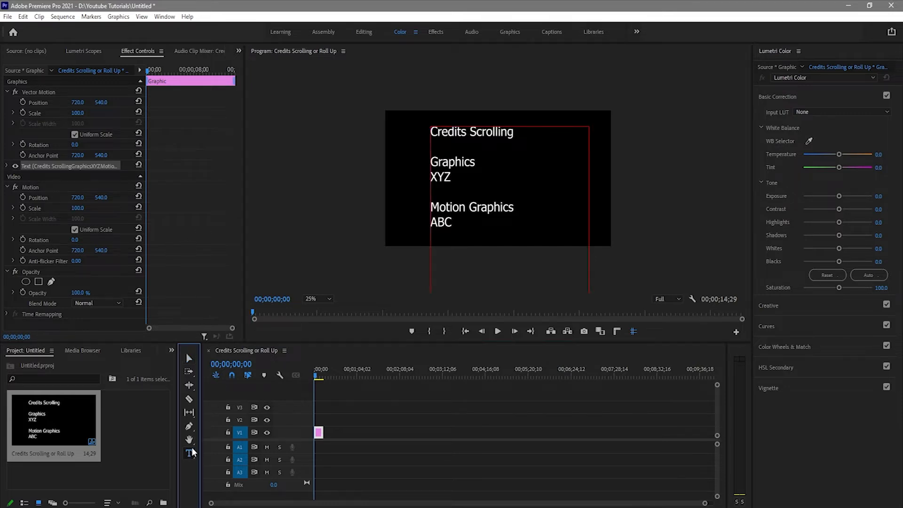
left_click(450, 167)
double_click(477, 164)
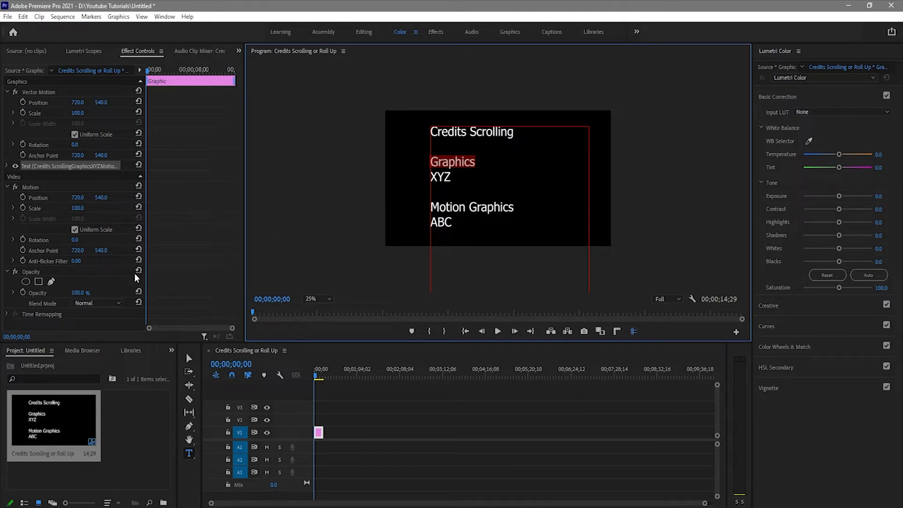
left_click(6, 166)
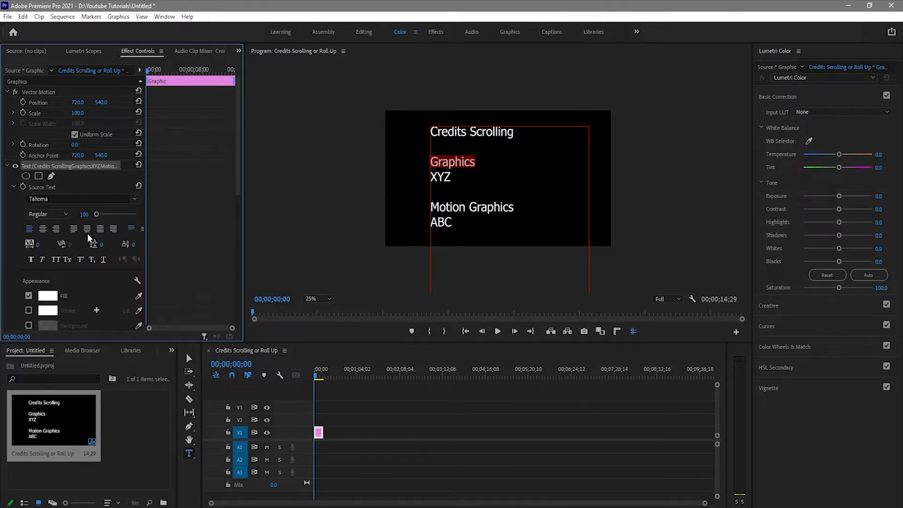
left_click(54, 300)
left_click_drag(533, 205, 533, 227)
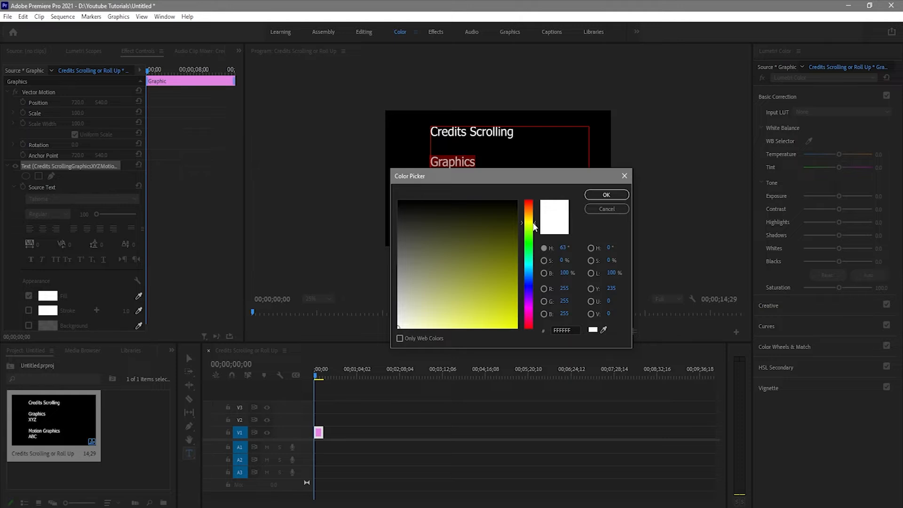
left_click(513, 281)
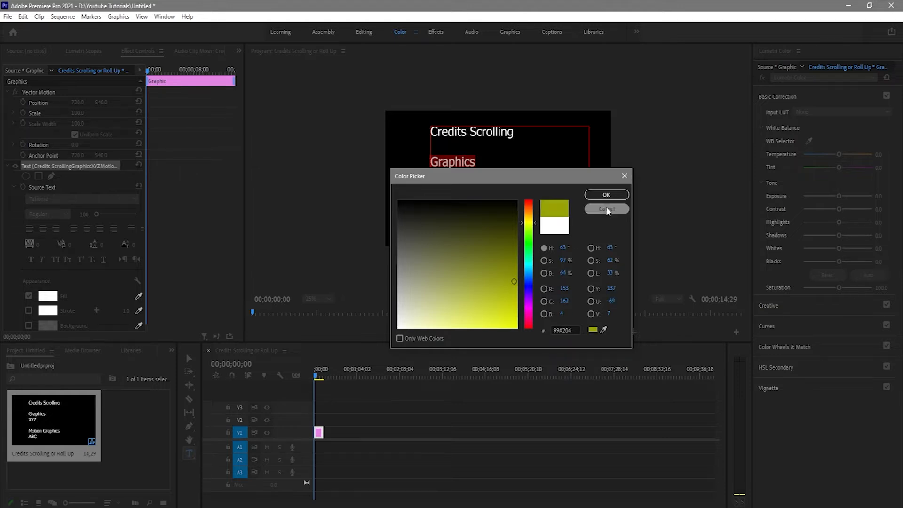
left_click(598, 196)
left_click(464, 165)
left_click(464, 199)
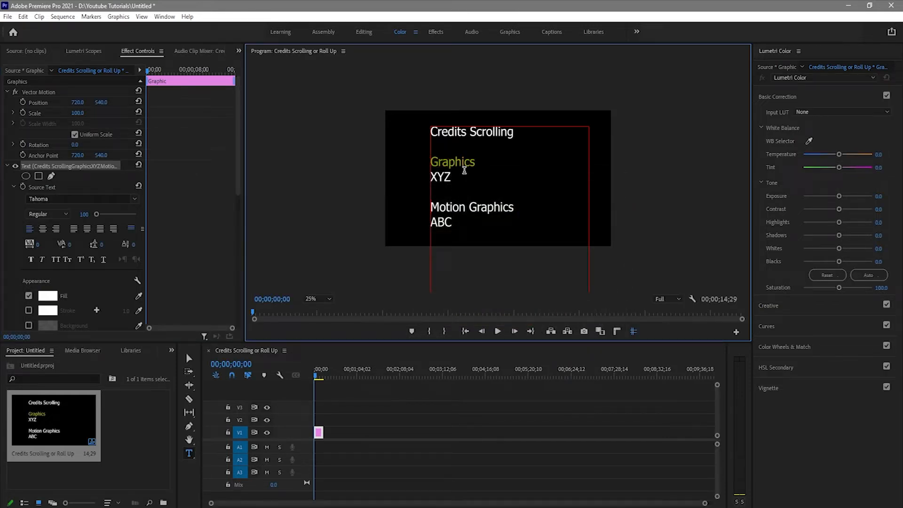
Copy the hex code of the "Graphics" heading's fill colour without changing the colour.
left_click_drag(474, 162, 430, 163)
left_click(50, 296)
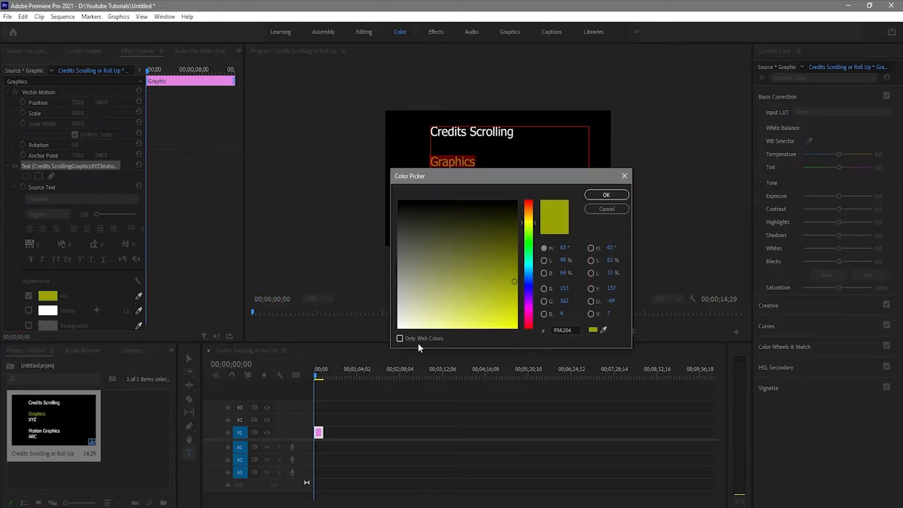
double_click(570, 330)
key("ctrl+c")
left_click(606, 209)
Apply the copied fill colour 99A204 to the "Motion Graphics" heading.
left_click(458, 207)
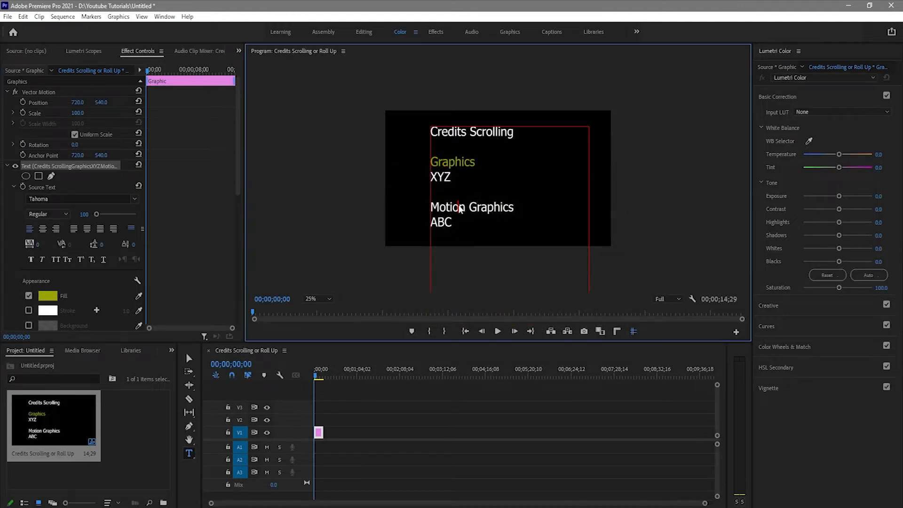
left_click_drag(514, 208, 430, 209)
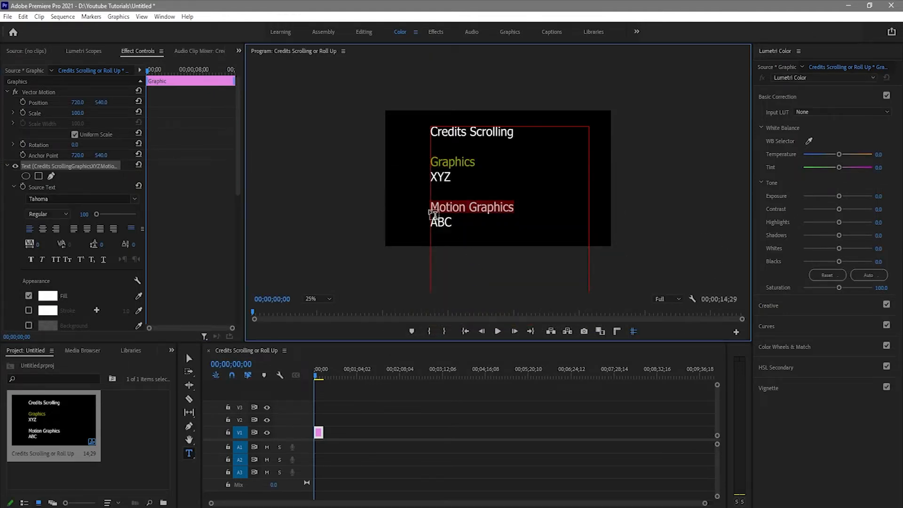
left_click(48, 295)
double_click(570, 329)
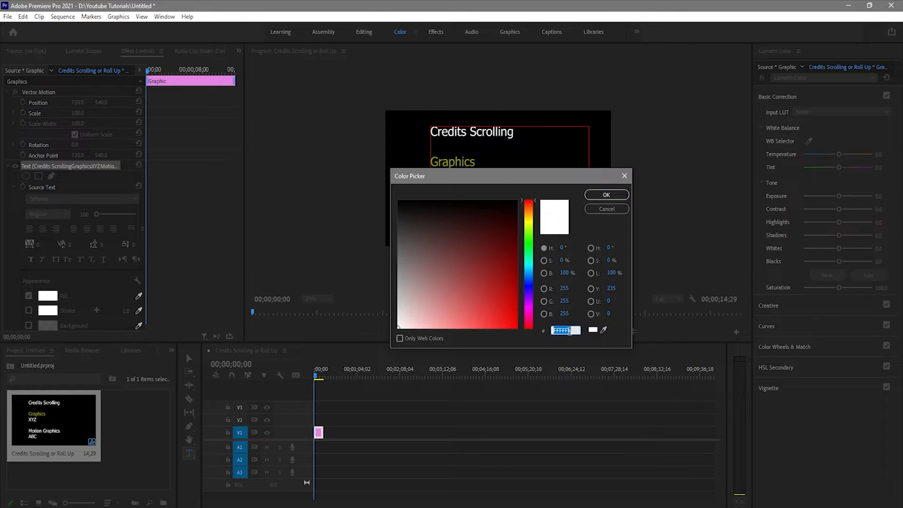
key("ctrl+v")
left_click(606, 195)
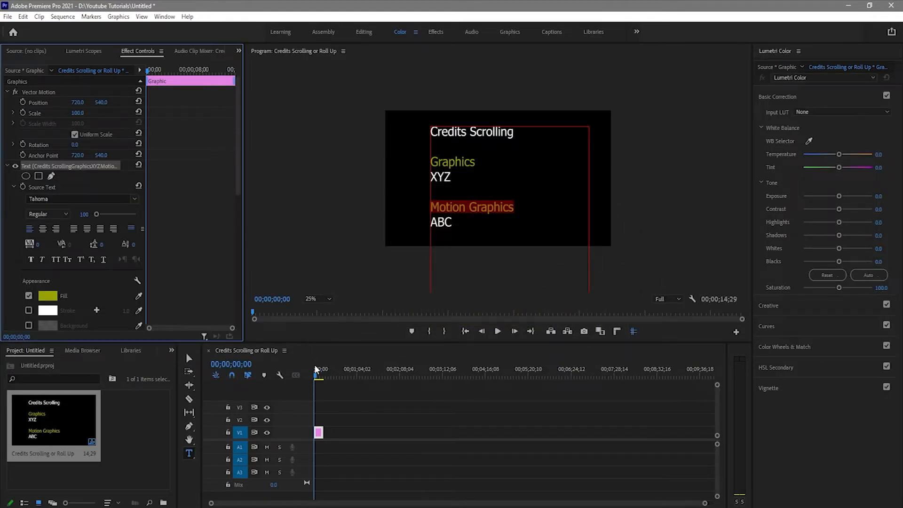
Set the graphic's vertical Vector Motion position to -322 and fill the "Video Editing" heading with 99A204.
left_click_drag(101, 102, 21, 102)
left_click(505, 145)
left_click_drag(495, 148, 400, 149)
left_click(47, 295)
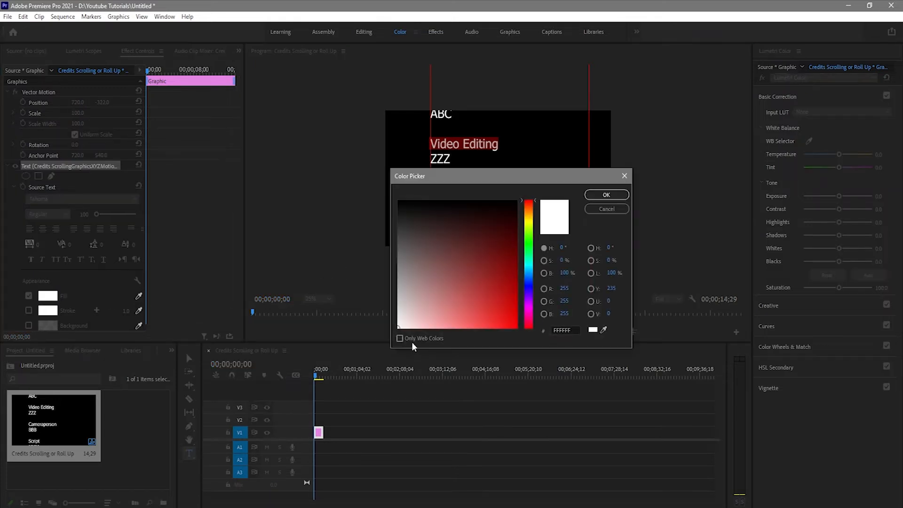
left_click(566, 330)
key("ctrl+v")
left_click(606, 195)
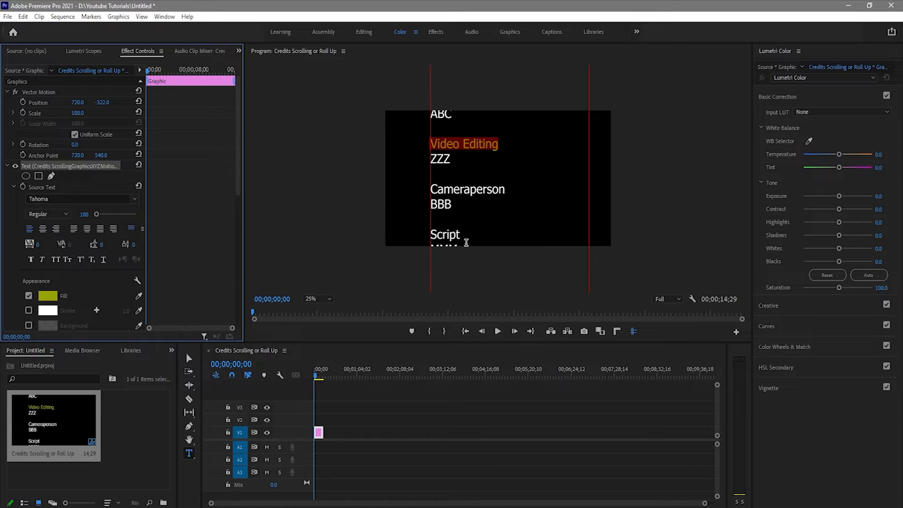
Give the "Cameraperson" heading the copied fill colour 99A204.
left_click(452, 189)
left_click_drag(504, 188, 434, 189)
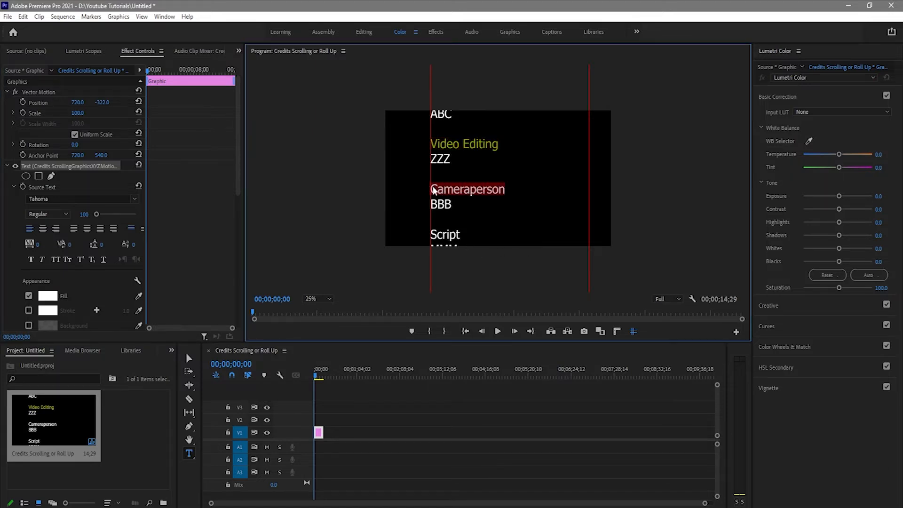
left_click(47, 295)
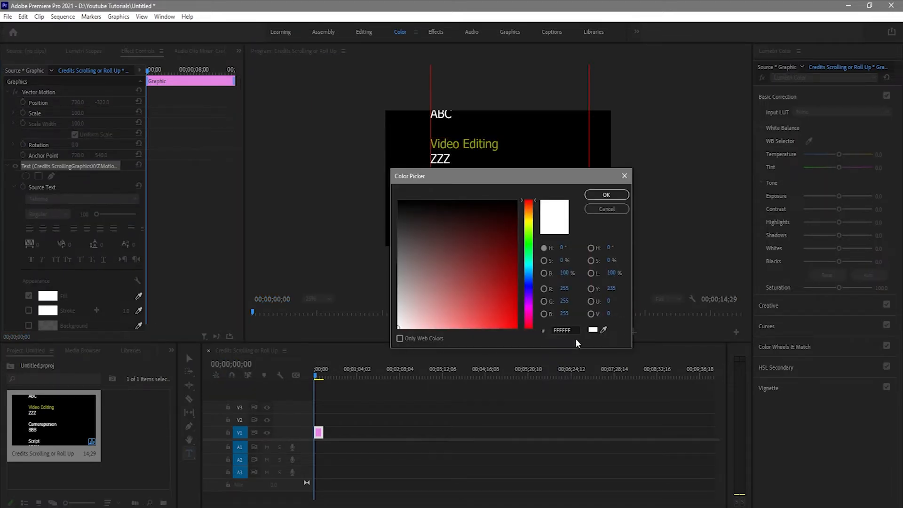
key("ctrl+v")
left_click(606, 195)
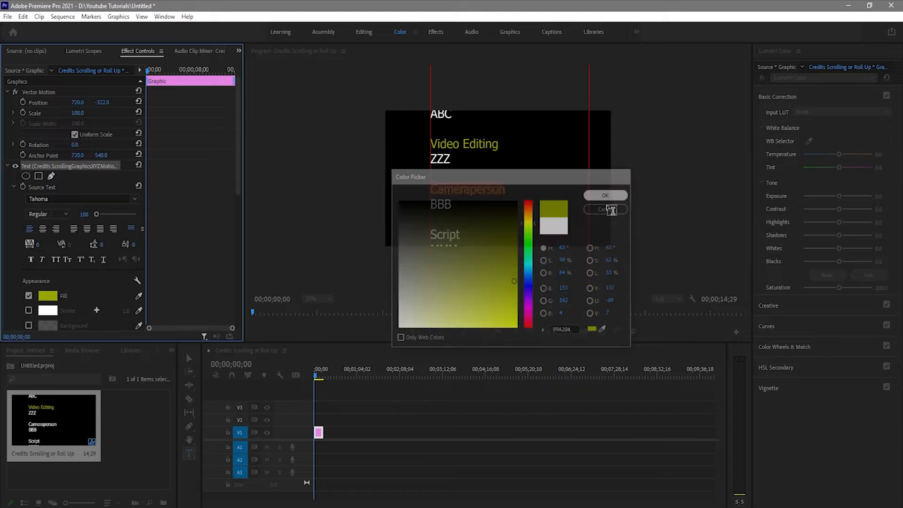
Set the fill colour of the "Script" heading to the copied 99A204.
left_click_drag(465, 235, 431, 238)
left_click(47, 295)
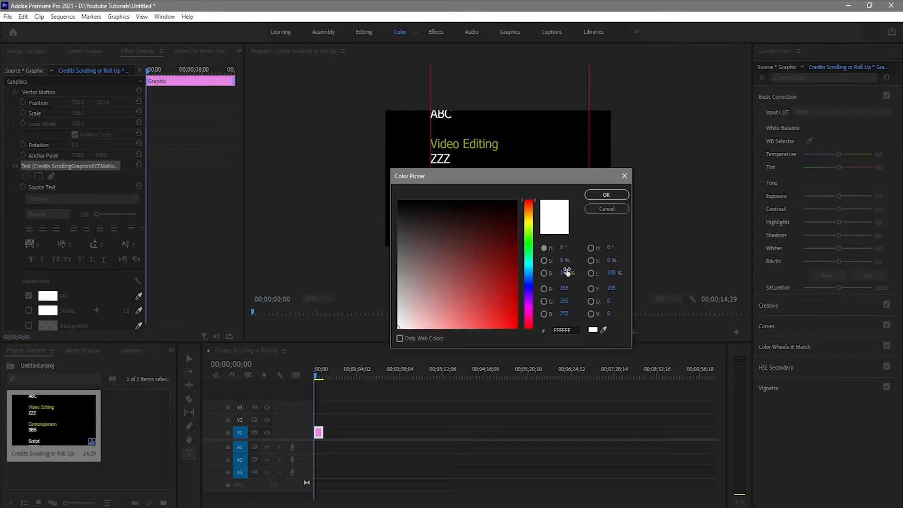
double_click(573, 331)
key("ctrl+v")
left_click(606, 195)
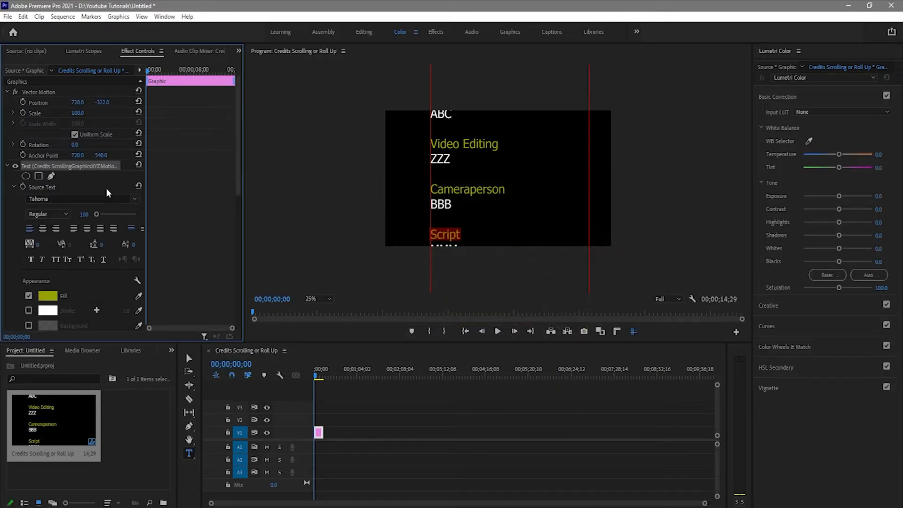
Move the graphic up to a vertical Vector Motion position of -1262 to bring the remaining headings into frame.
left_click_drag(108, 105, 60, 106)
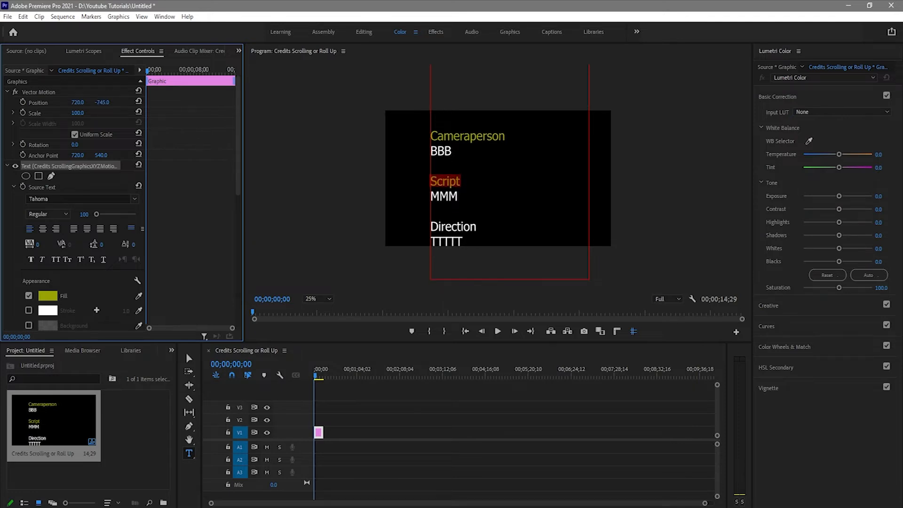
left_click(104, 101)
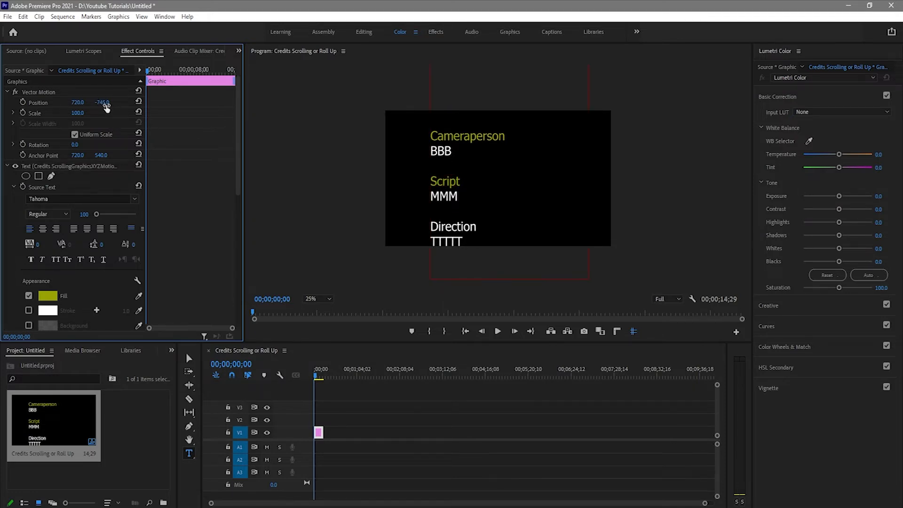
left_click_drag(106, 102, 57, 102)
Fill the "Direction" heading with the copied colour 99A204.
left_click(456, 162)
left_click_drag(487, 162, 430, 163)
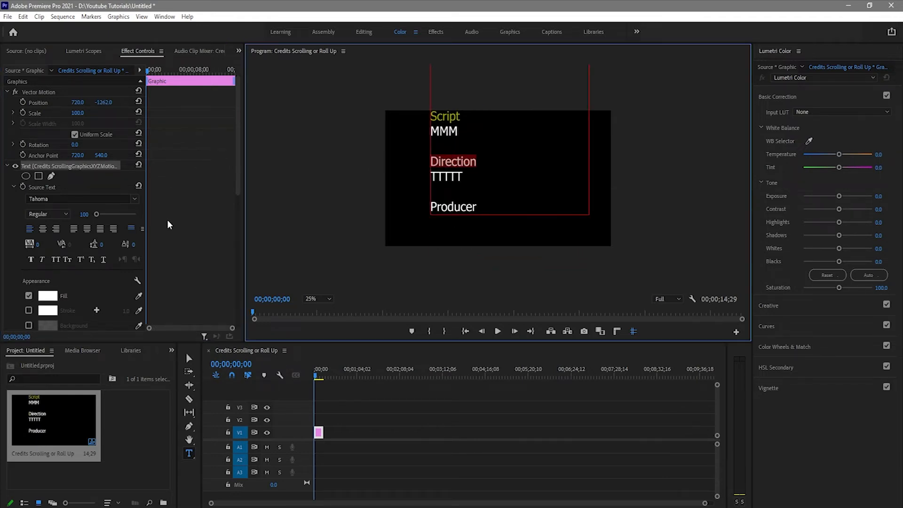
left_click(47, 296)
left_click(578, 327)
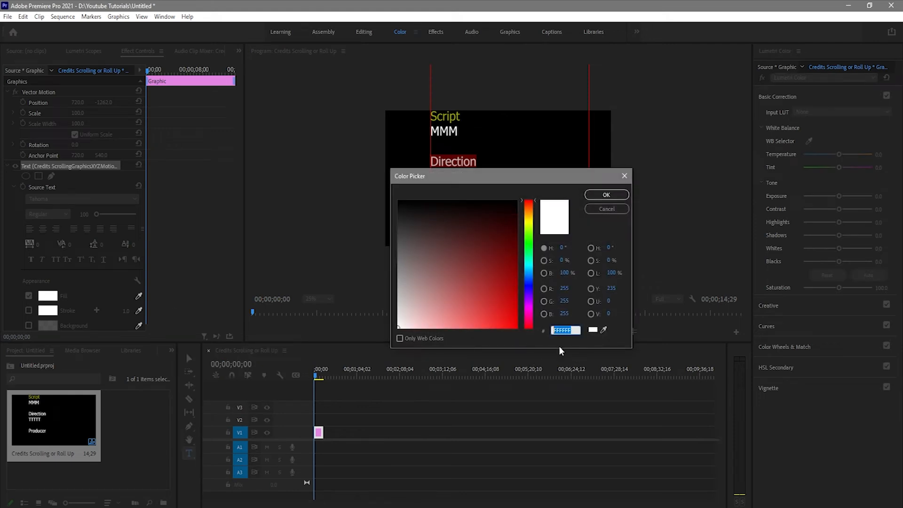
key("ctrl+v")
left_click(606, 195)
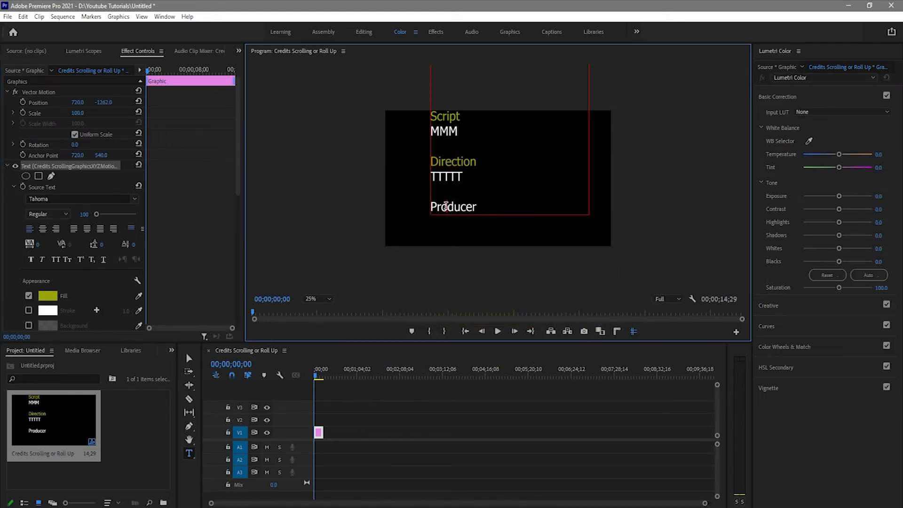
Apply the copied fill colour 99A204 to the "Producer" heading.
left_click_drag(478, 207, 420, 208)
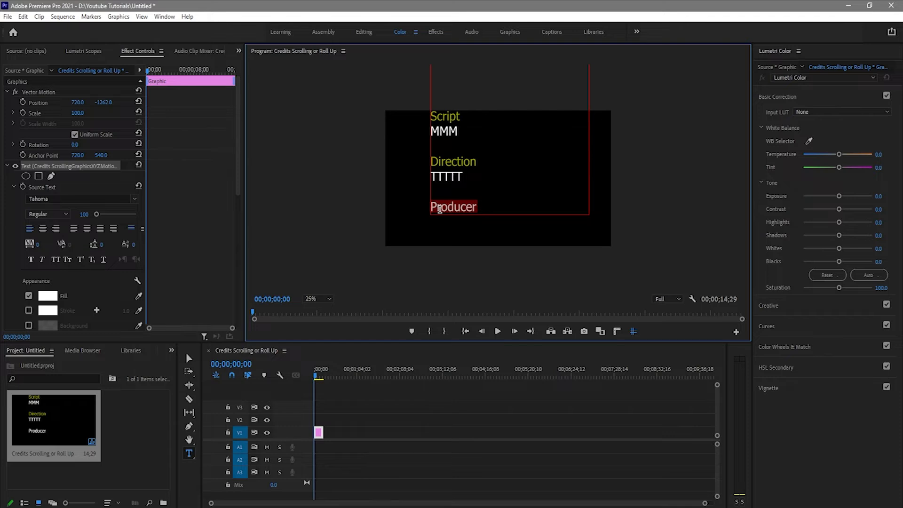
left_click(47, 295)
left_click_drag(574, 331, 517, 332)
key("ctrl+v")
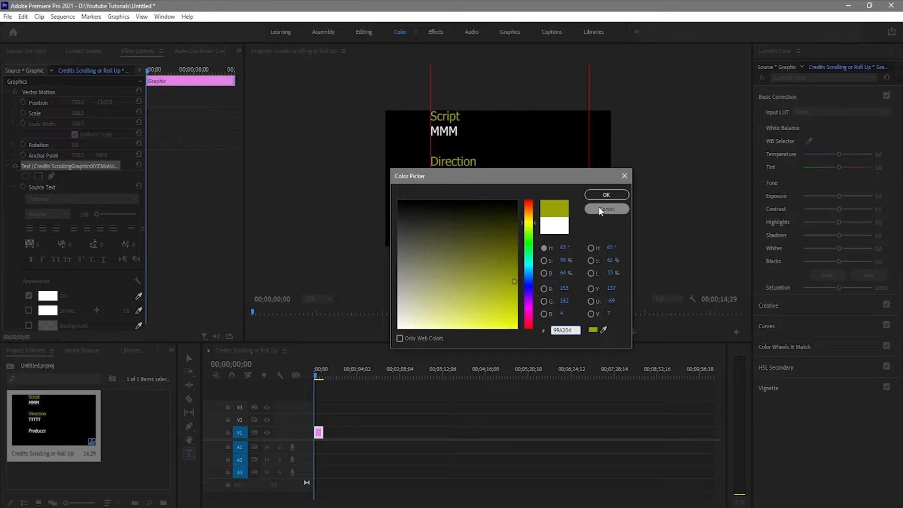
left_click(607, 195)
Extend the credits text box downward to fit the "AAA" line under "Producer" and remove the "QQQQQ" line below it.
left_click(461, 220)
left_click_drag(464, 176, 423, 177)
left_click(452, 207)
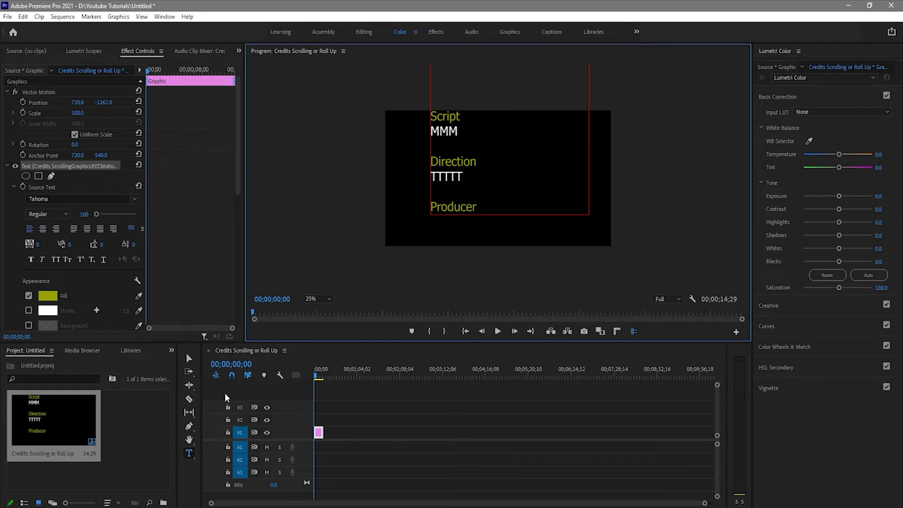
key("Escape")
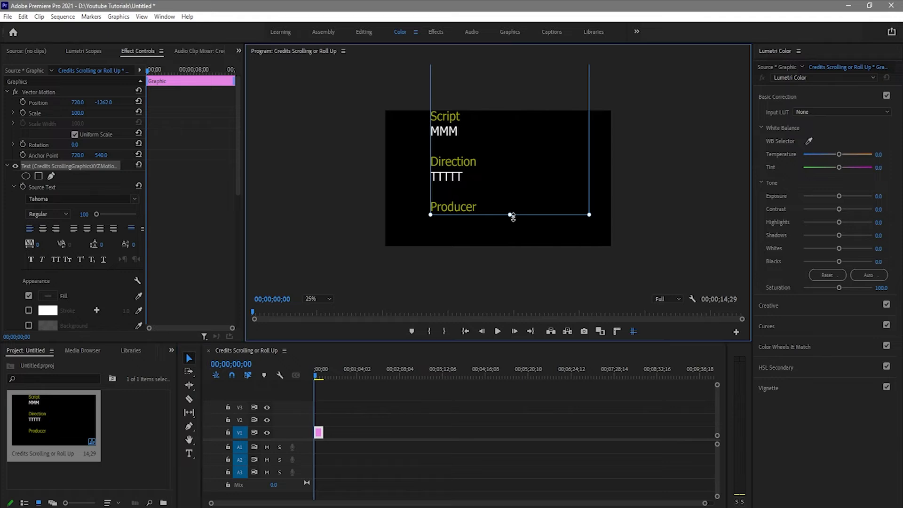
left_click_drag(511, 216, 512, 244)
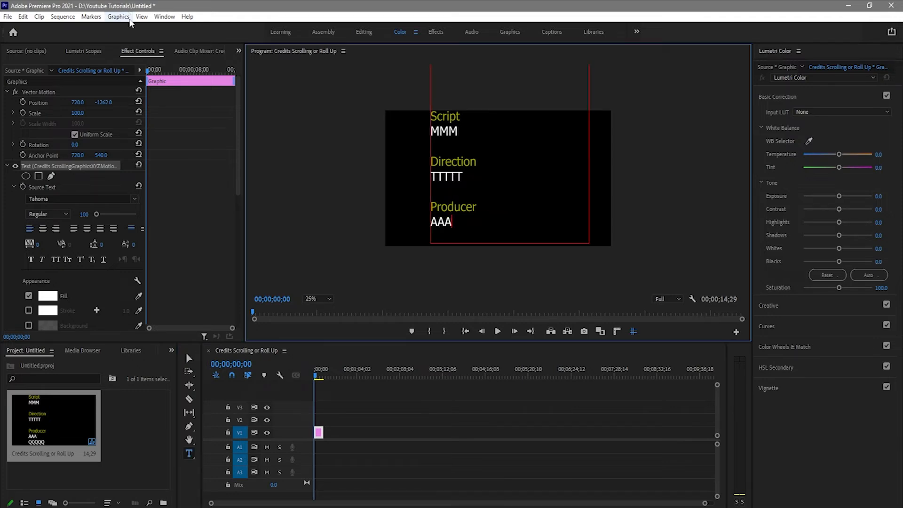
left_click(189, 359)
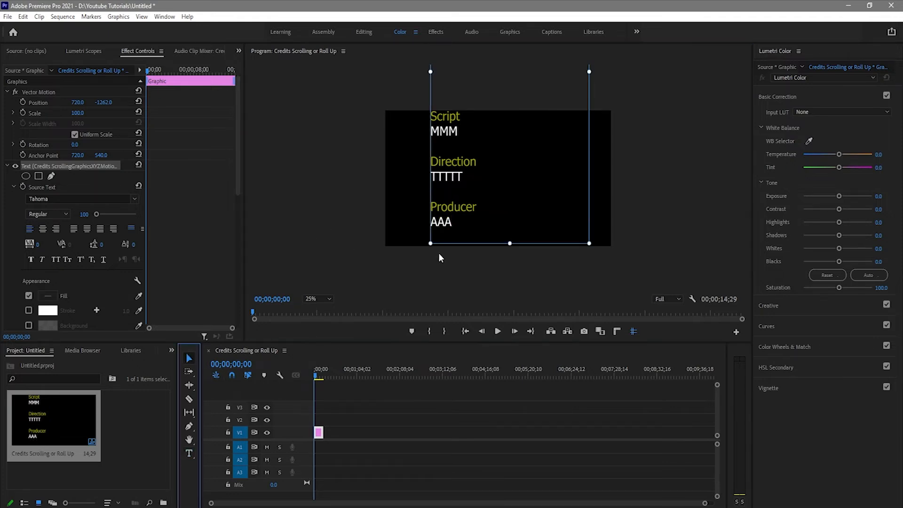
Centre-align the credits text and move the text block down toward its first headings.
scroll(446, 194, "up", 4)
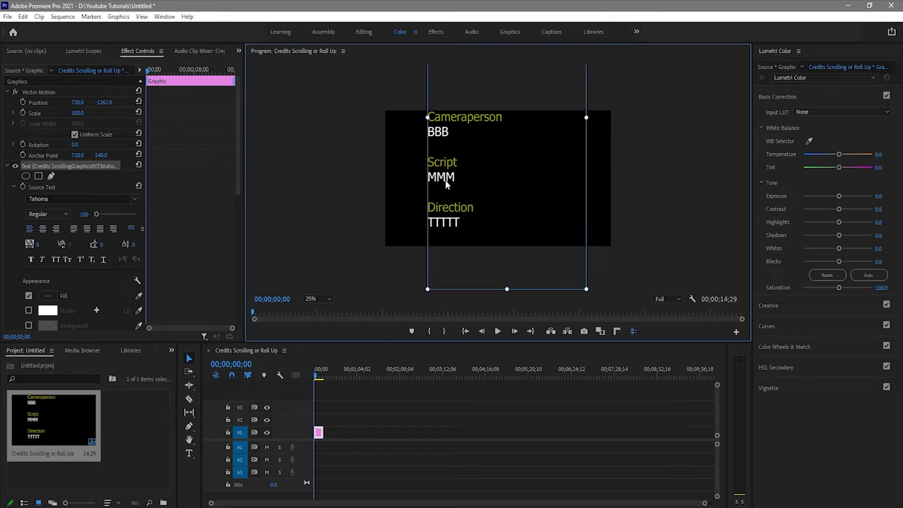
scroll(445, 184, "up", 1)
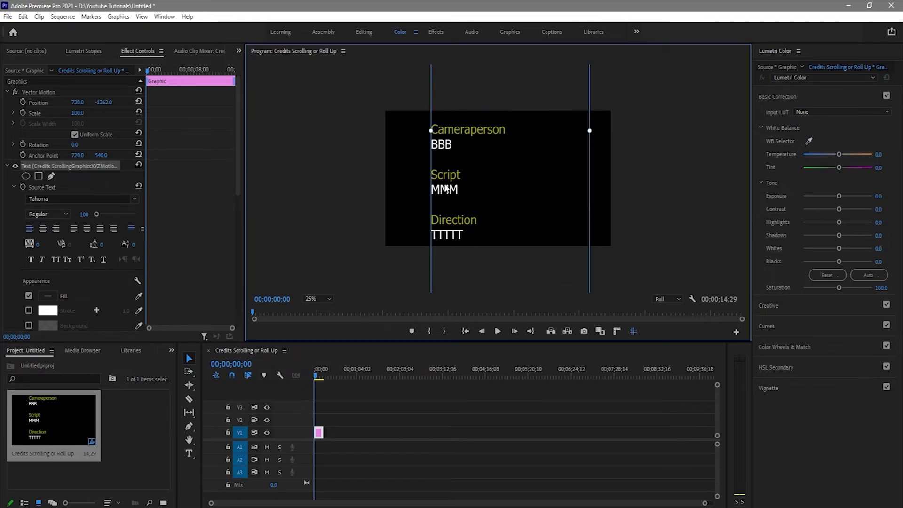
left_click(43, 229)
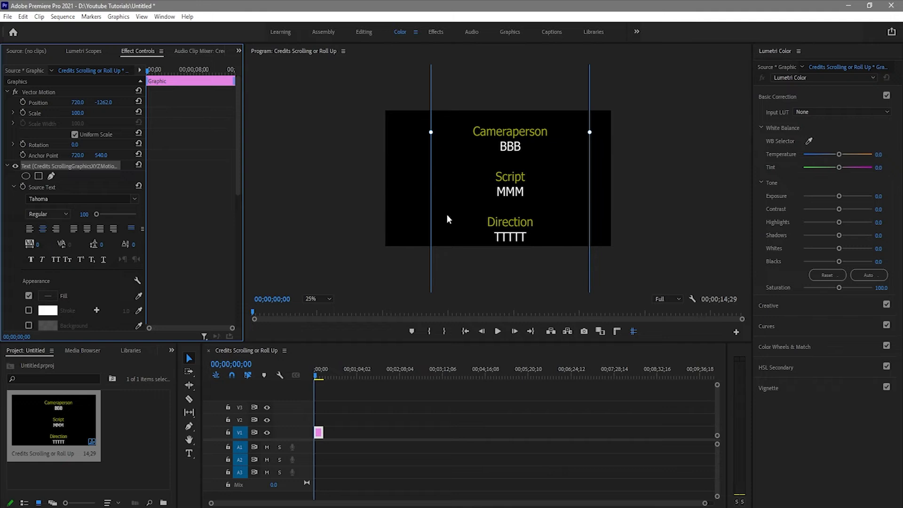
scroll(505, 151, "up", 14)
scroll(499, 155, "down", 2)
scroll(499, 155, "down", 2)
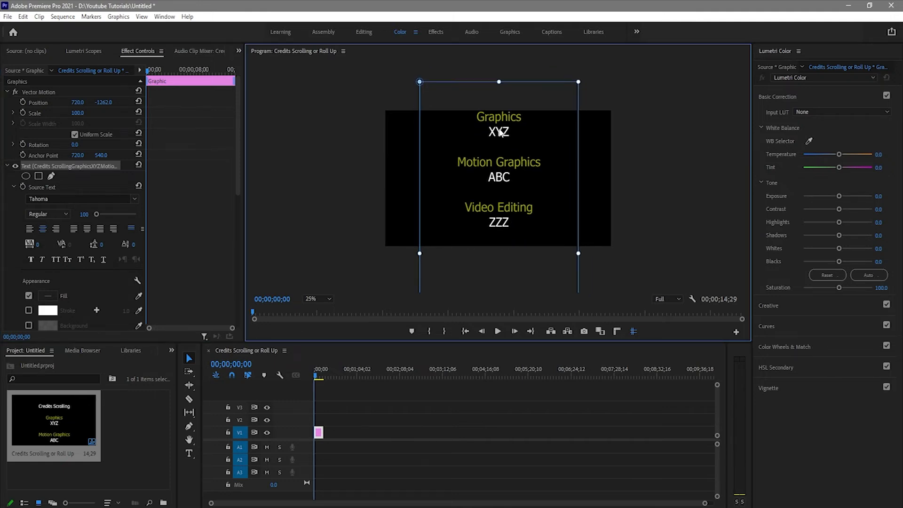
Right-align the credits text and shift the block so the "Credits Scrolling" title sits at the top of the frame.
left_click(56, 229)
scroll(559, 188, "up", 3)
scroll(560, 179, "down", 1)
left_click_drag(561, 179, 560, 192)
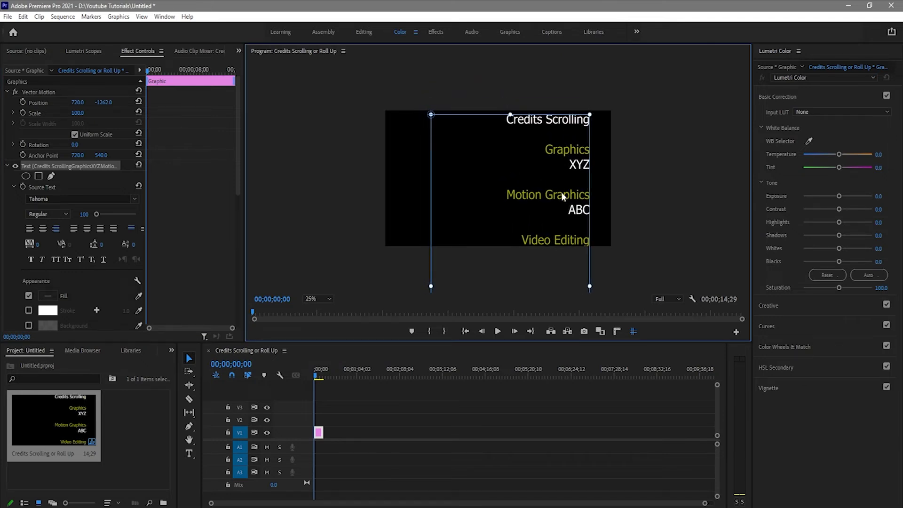
mouse_move(567, 154)
left_mouse_down()
mouse_move(577, 165)
mouse_move(565, 165)
left_mouse_up()
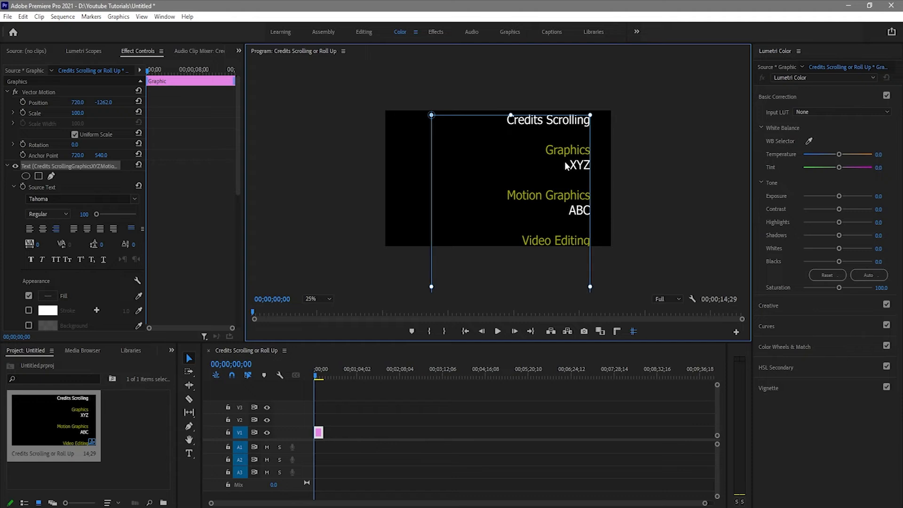
Try left alignment on the credits text, return it to centre alignment and place the block near the middle of the frame.
left_click(43, 229)
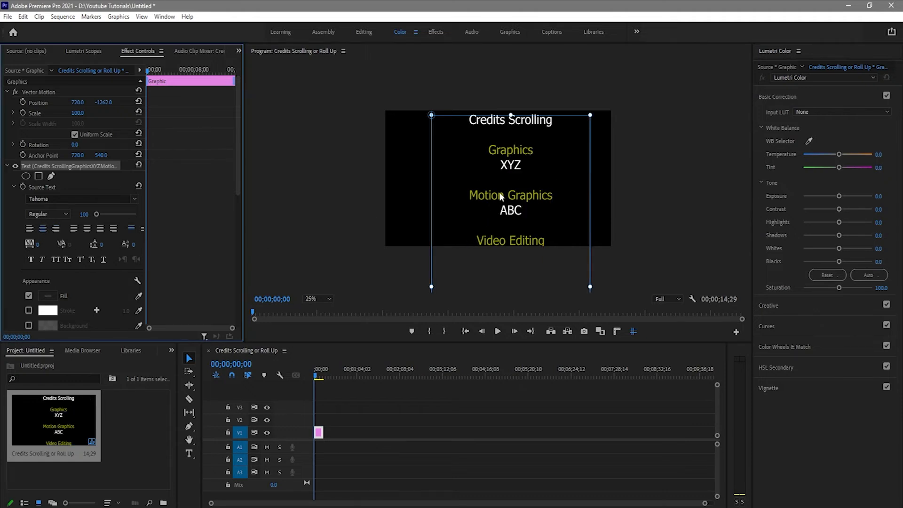
left_click(29, 229)
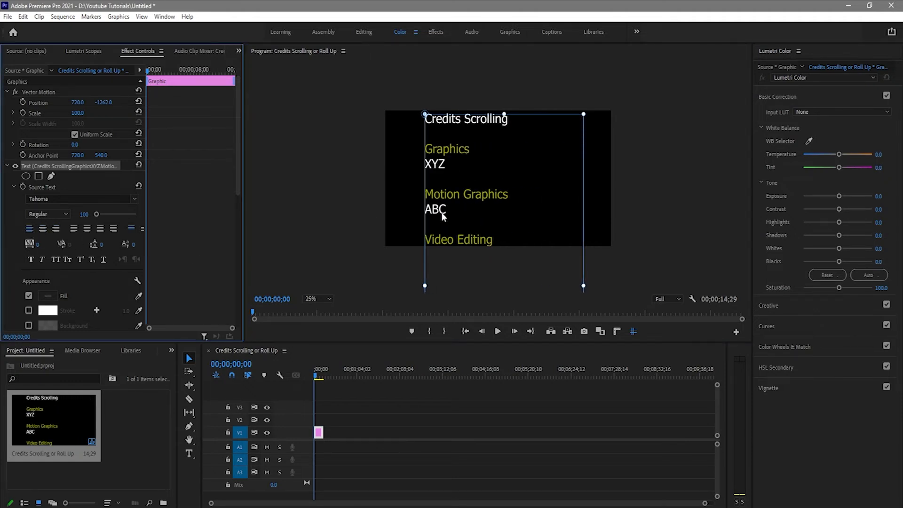
left_click(43, 229)
left_click(504, 150)
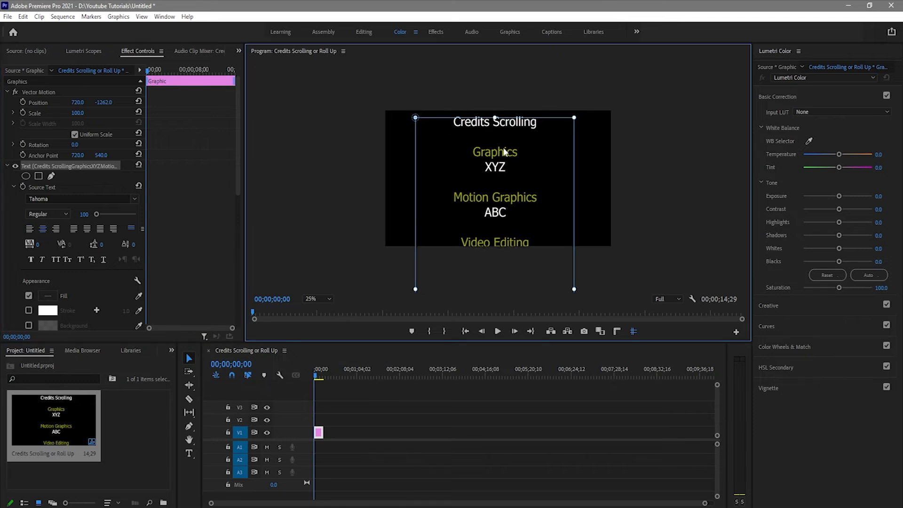
left_click_drag(504, 149, 504, 150)
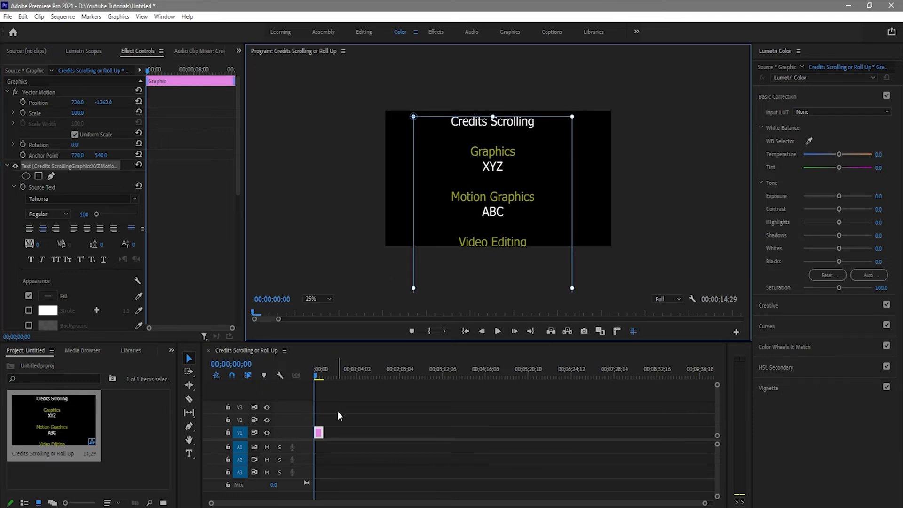
Extend the credits graphic clip on V1 to a duration of 20 seconds.
left_click(329, 377)
key("equal")
key("equal")
key("equal")
key("equal")
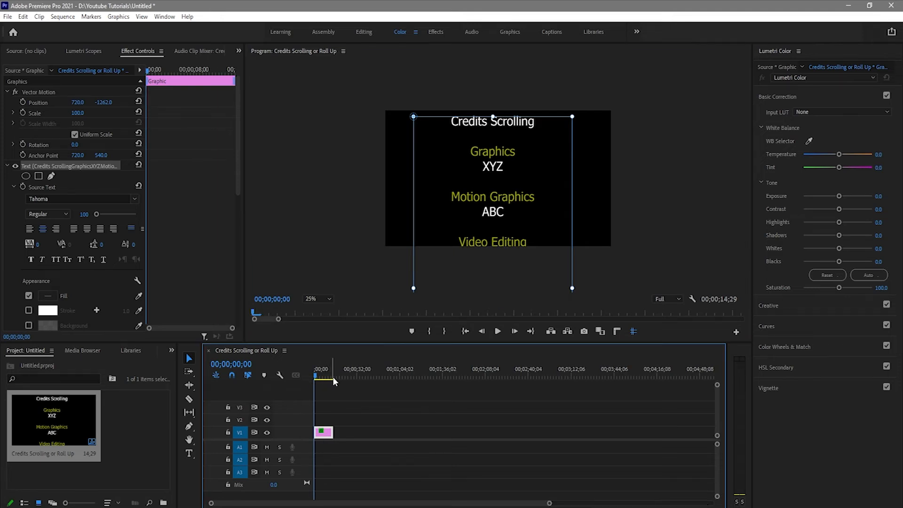
left_click(436, 371)
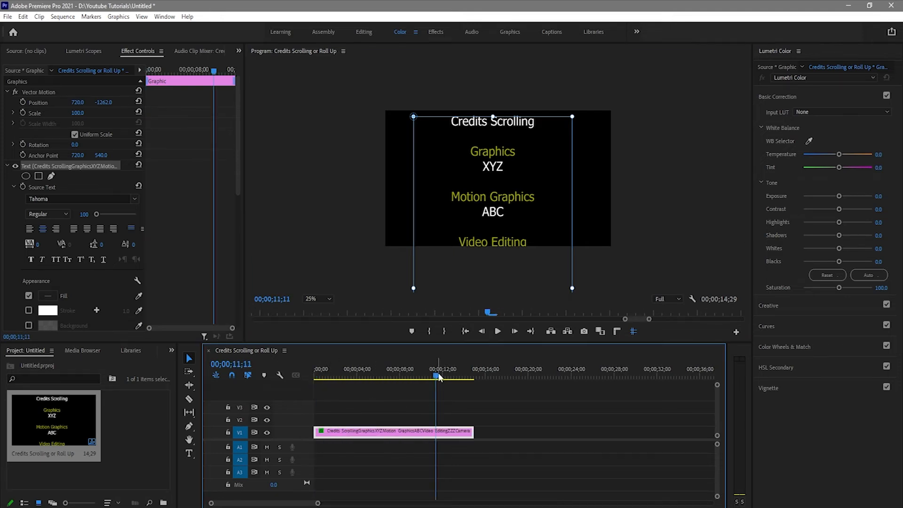
left_click_drag(472, 431, 527, 431)
At the start of the sequence, set the vertical Vector Motion position to -210 and enable Position keyframing.
left_click_drag(493, 376, 281, 383)
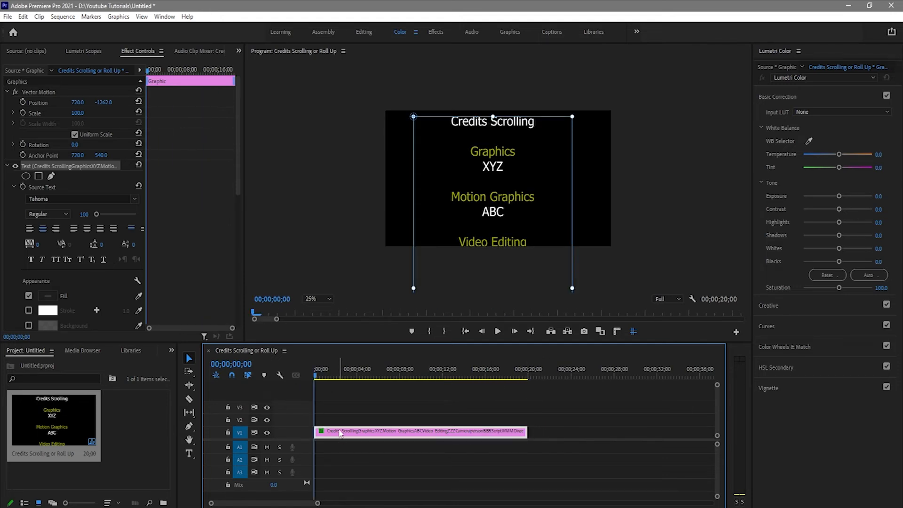
left_click_drag(342, 369, 308, 383)
left_click(106, 102)
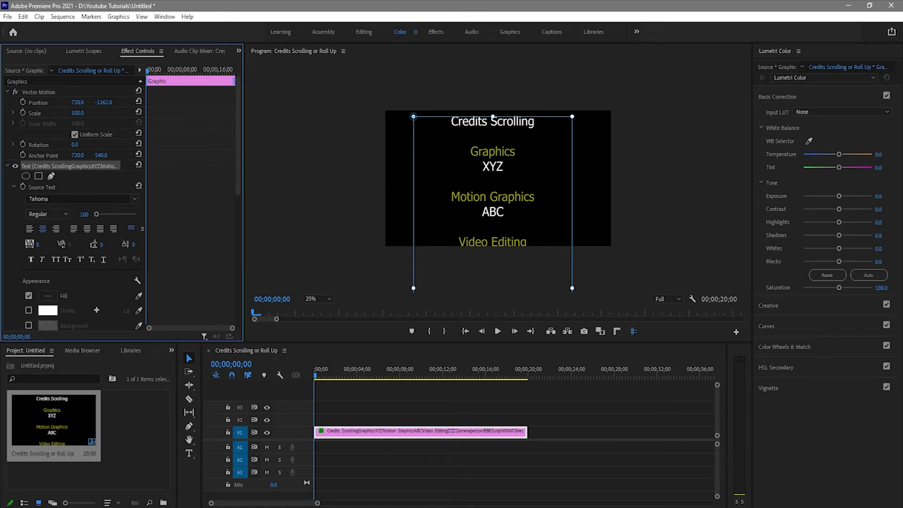
left_click_drag(107, 103, 322, 103)
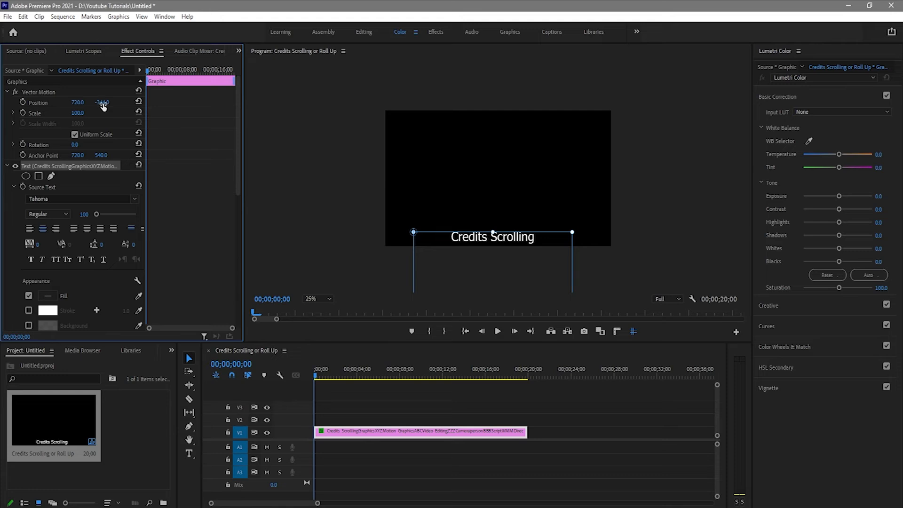
left_click_drag(322, 102, 341, 102)
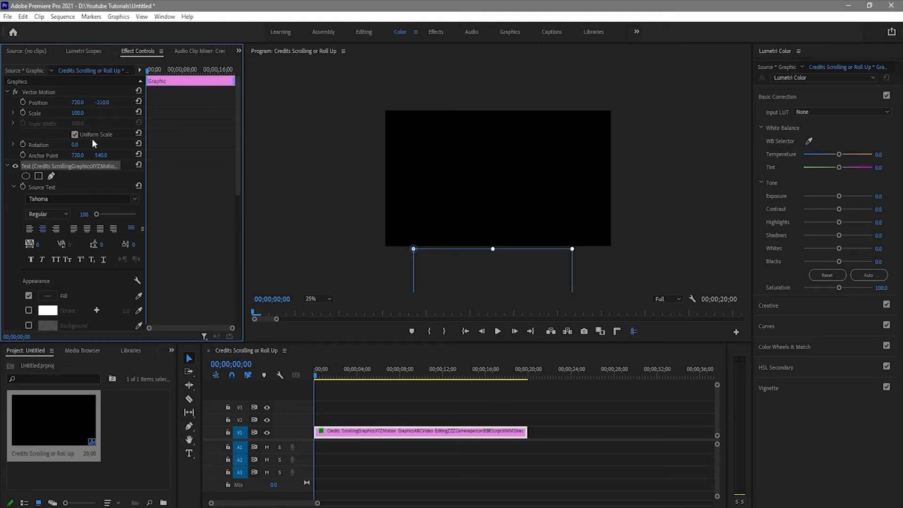
left_click(23, 102)
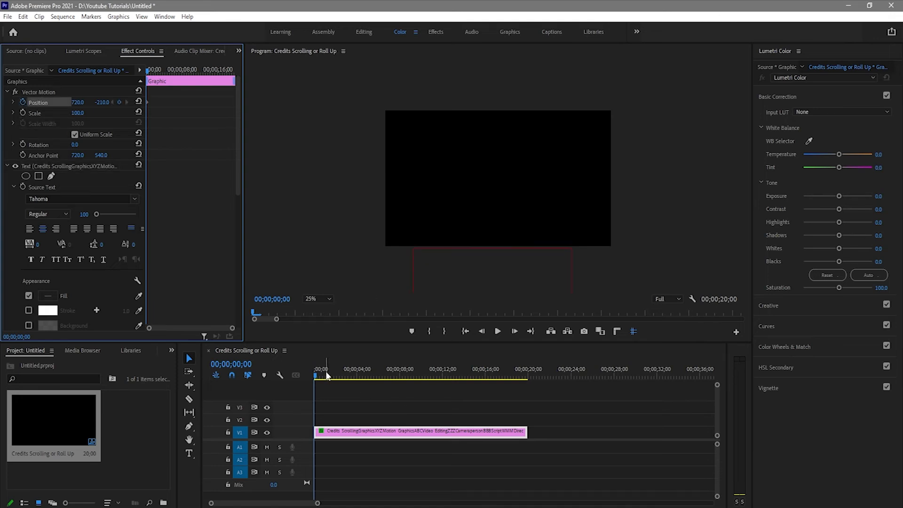
At 00;00;19;05, keyframe the vertical Vector Motion position at -3940 and play the scroll from the beginning.
left_click_drag(326, 371, 518, 381)
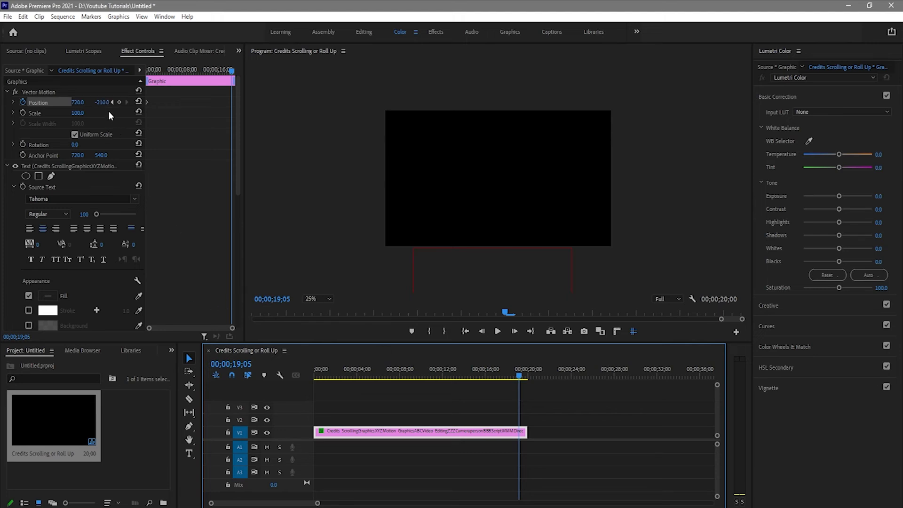
left_click_drag(106, 103, 24, 106)
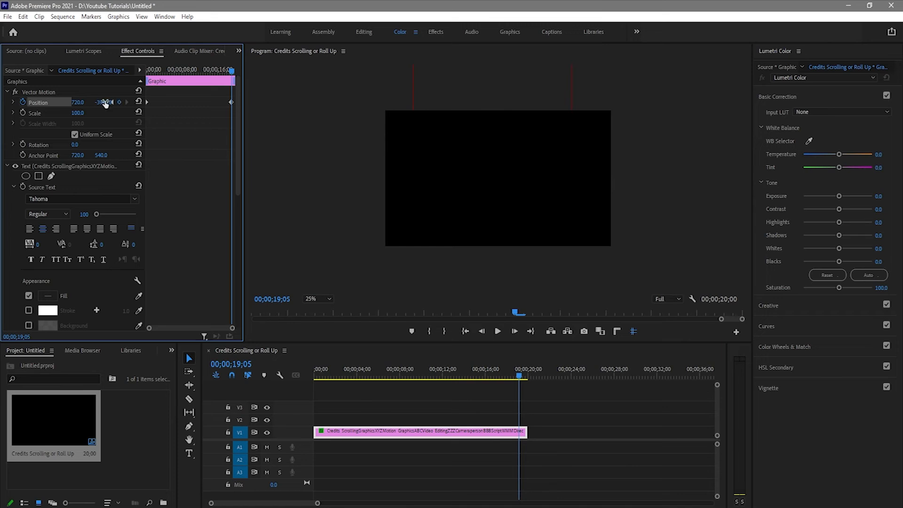
left_click_drag(455, 368, 280, 384)
key("space")
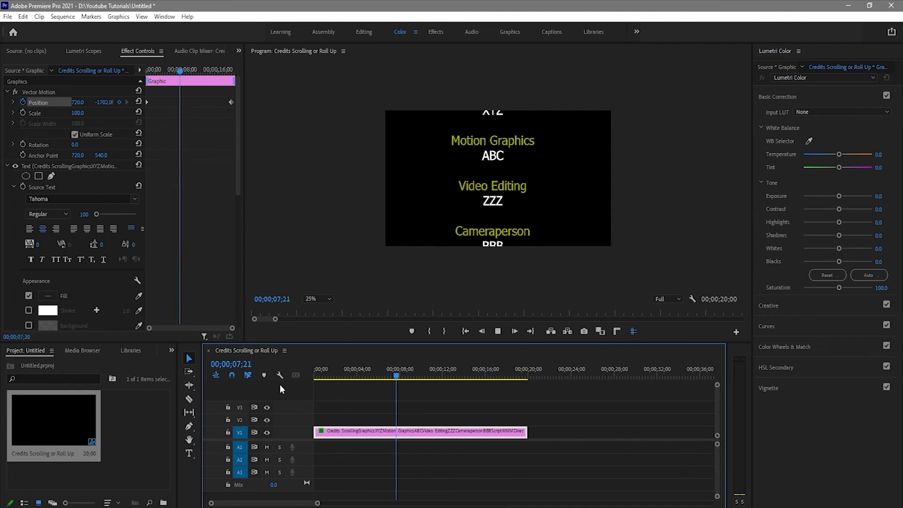
key("space")
Preview the scrolling credits full screen from the start, then exit, stop playback and select the graphic clip.
left_click_drag(363, 378, 291, 377)
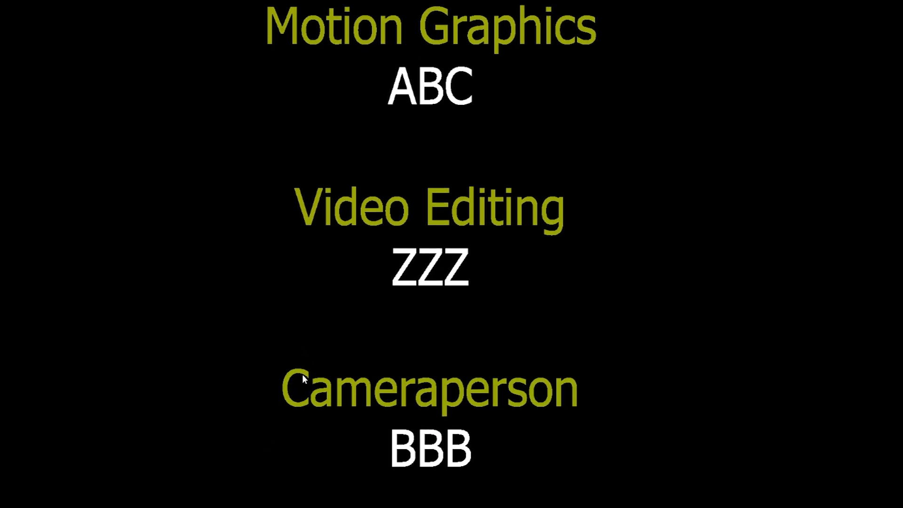
key("Escape")
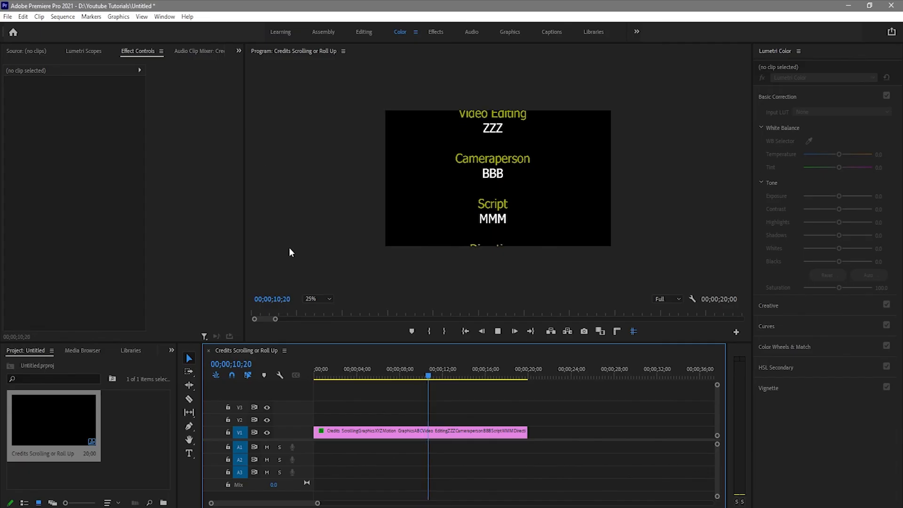
left_click(379, 431)
key("space")
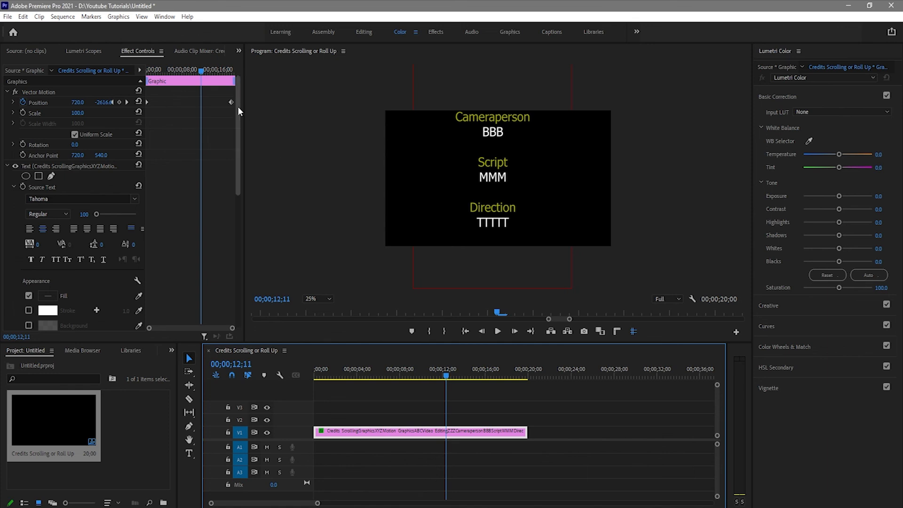
Speed up the scroll by moving the end Position keyframe to 00;00;12;11 and play it from the start.
left_click_drag(230, 102, 202, 101)
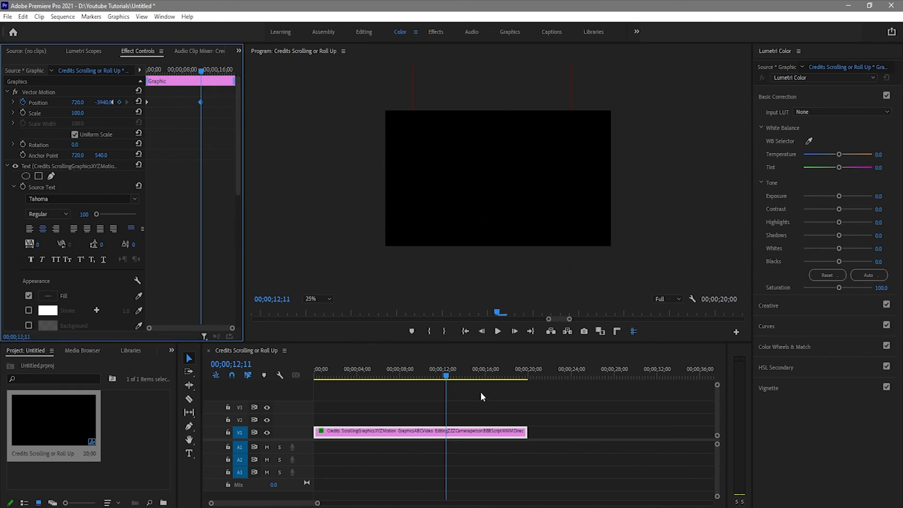
left_click_drag(415, 374, 293, 362)
key("space")
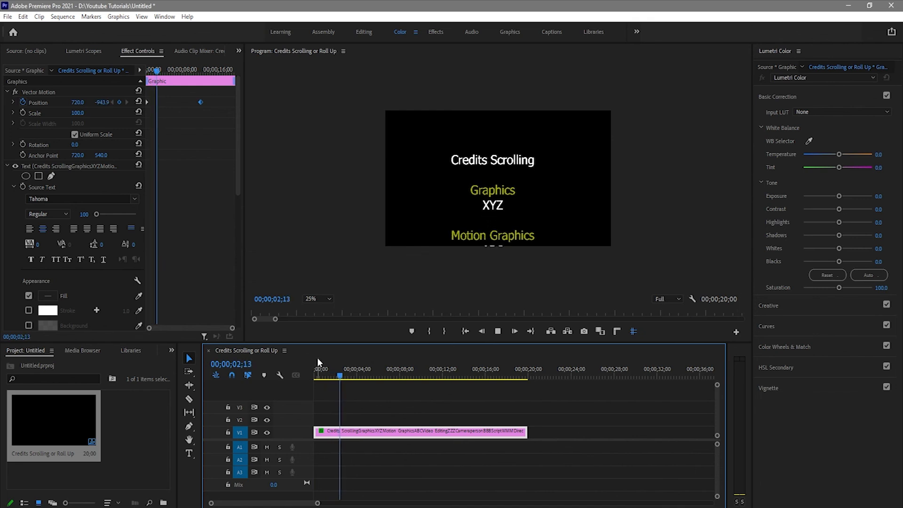
key("space")
Slow the scroll by moving the end Position keyframe to about 00;00;17;23 and preview the credits from the start.
left_click_drag(199, 102, 224, 102)
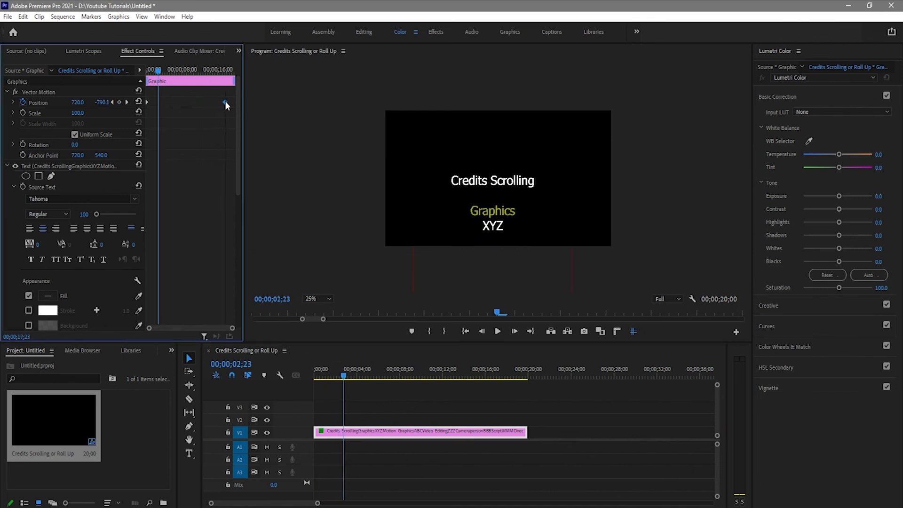
left_click(299, 374)
key("Home")
key("space")
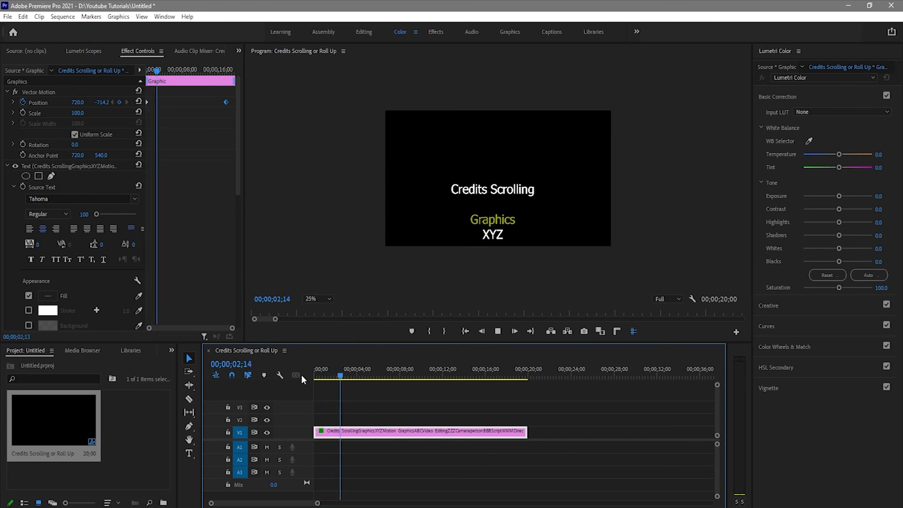
key("space")
left_click_drag(363, 376, 431, 376)
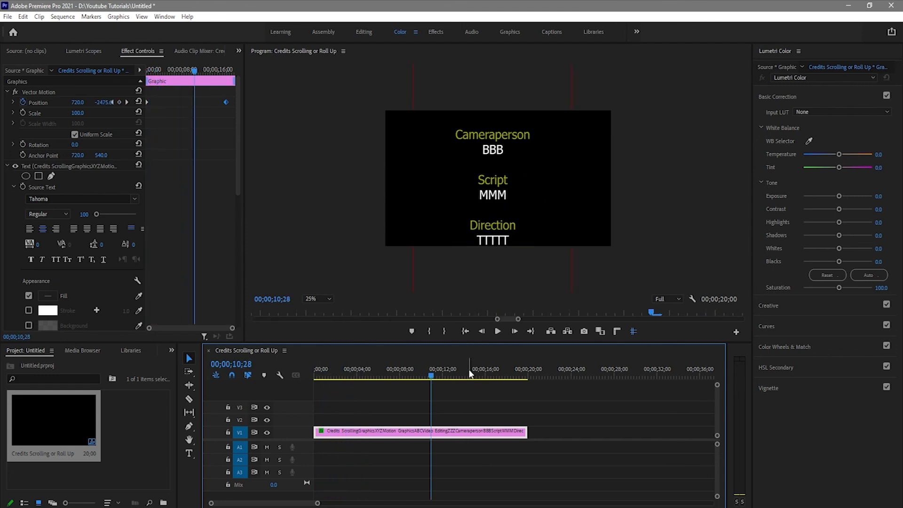